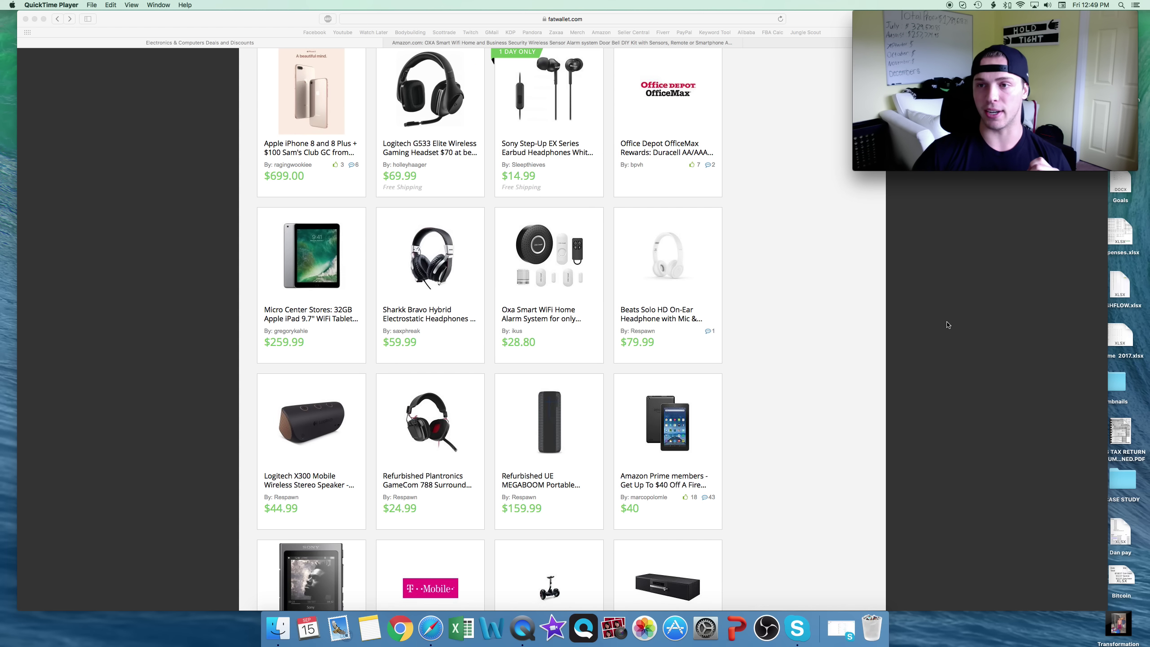
Step: Browse the FatWallet deals and open the Oxa Smart WiFi Home Alarm System $28.80 post
scroll(645, 300, up, 2)
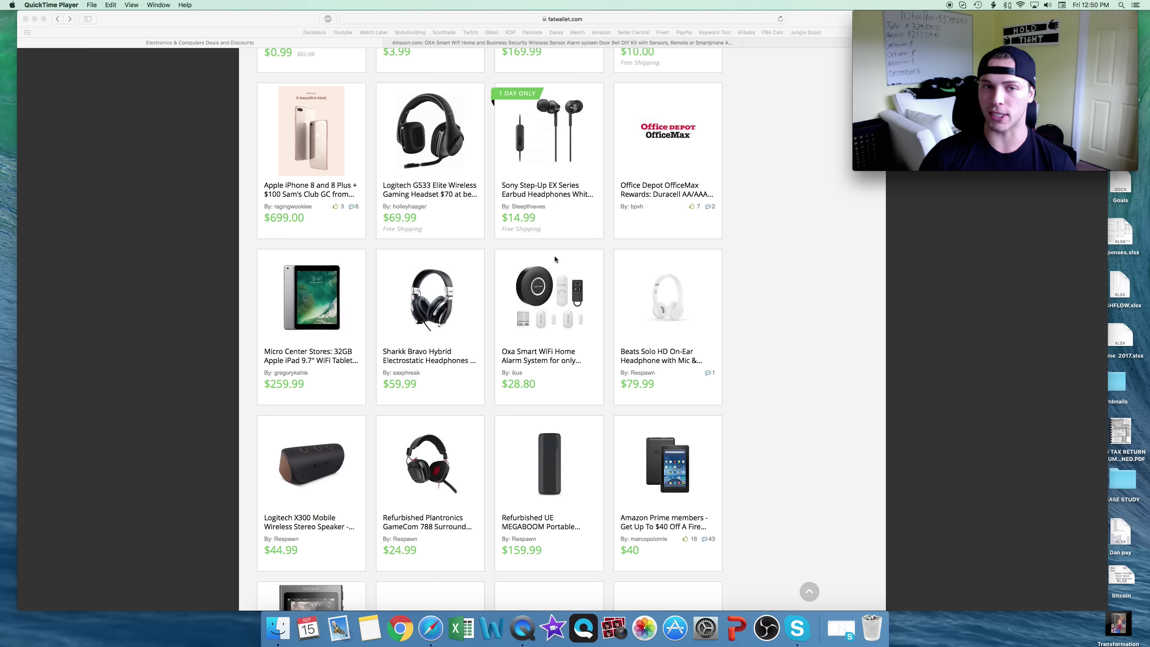
scroll(494, 302, up, 2)
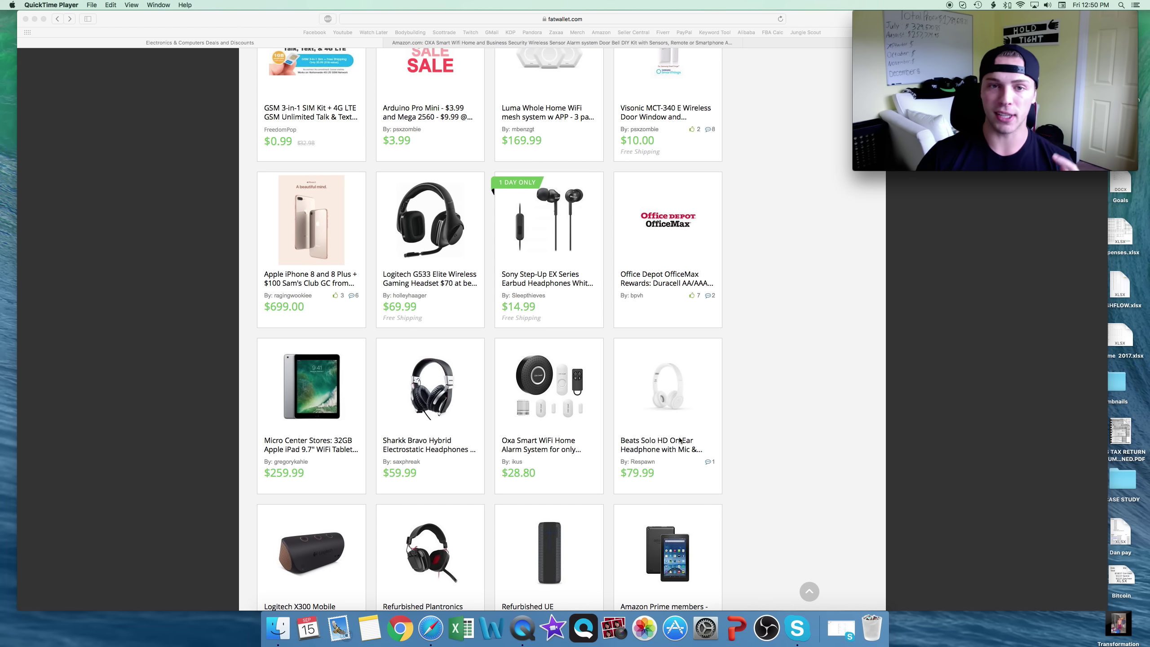
scroll(771, 390, up, 15)
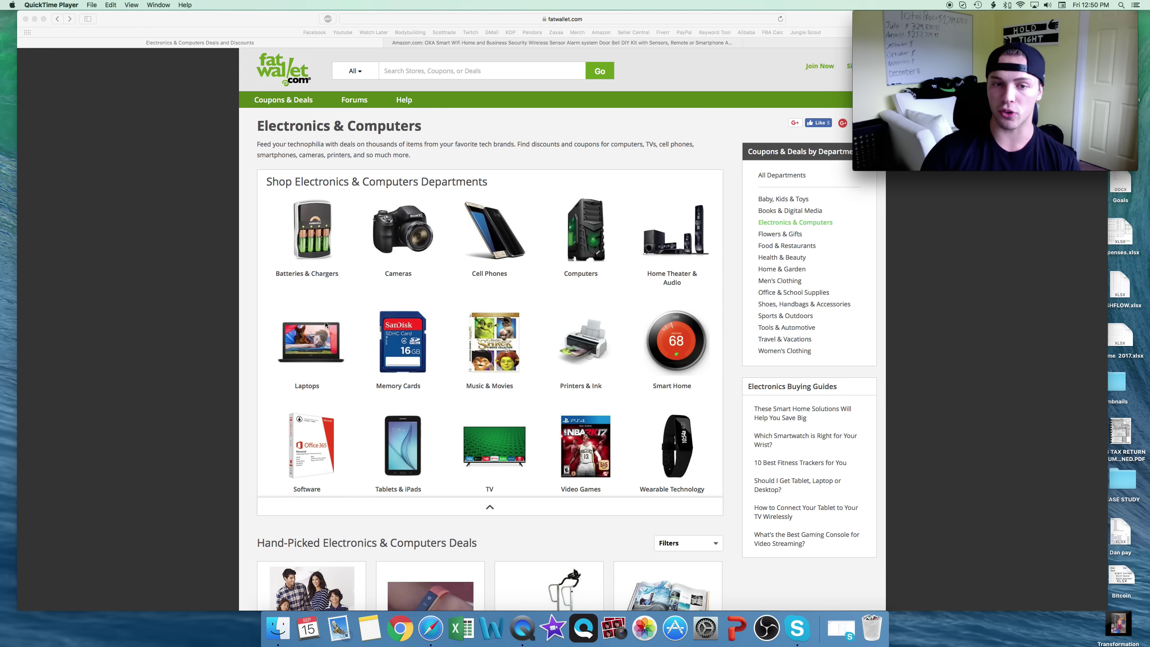
scroll(227, 213, down, 5)
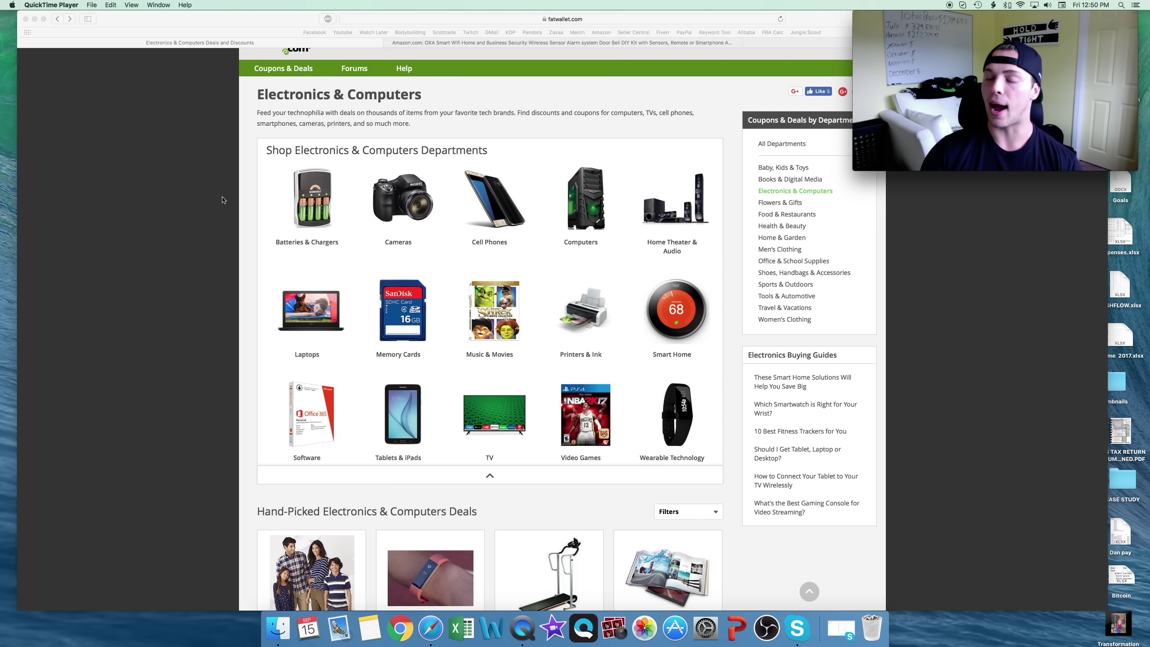
scroll(204, 201, down, 1)
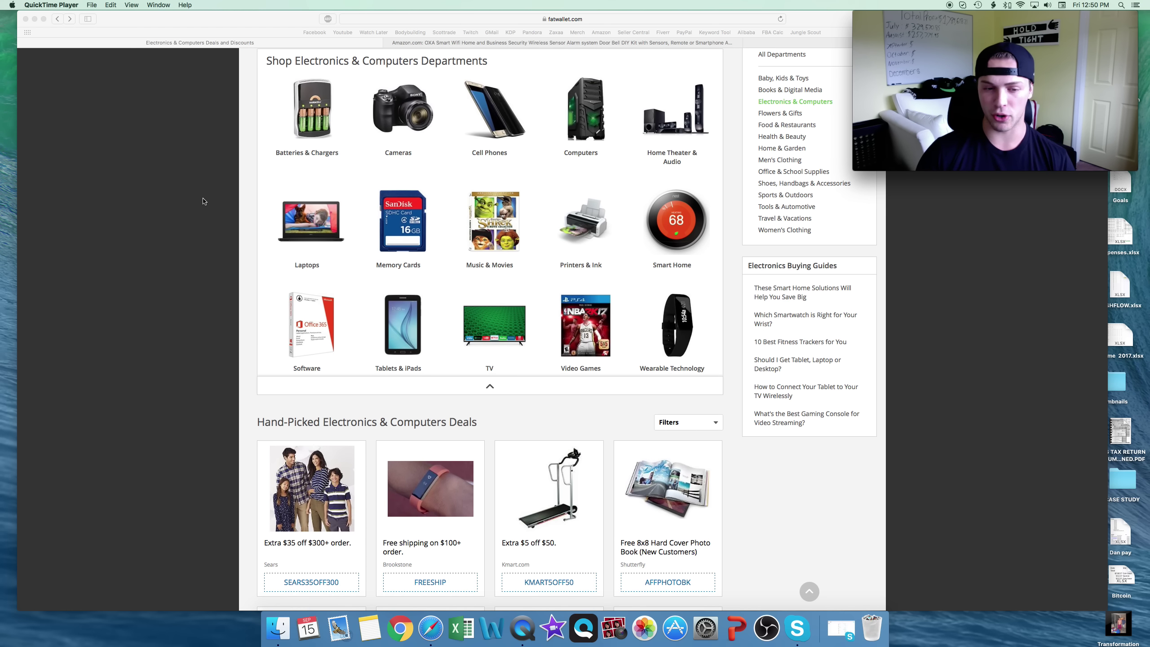
scroll(204, 201, down, 2)
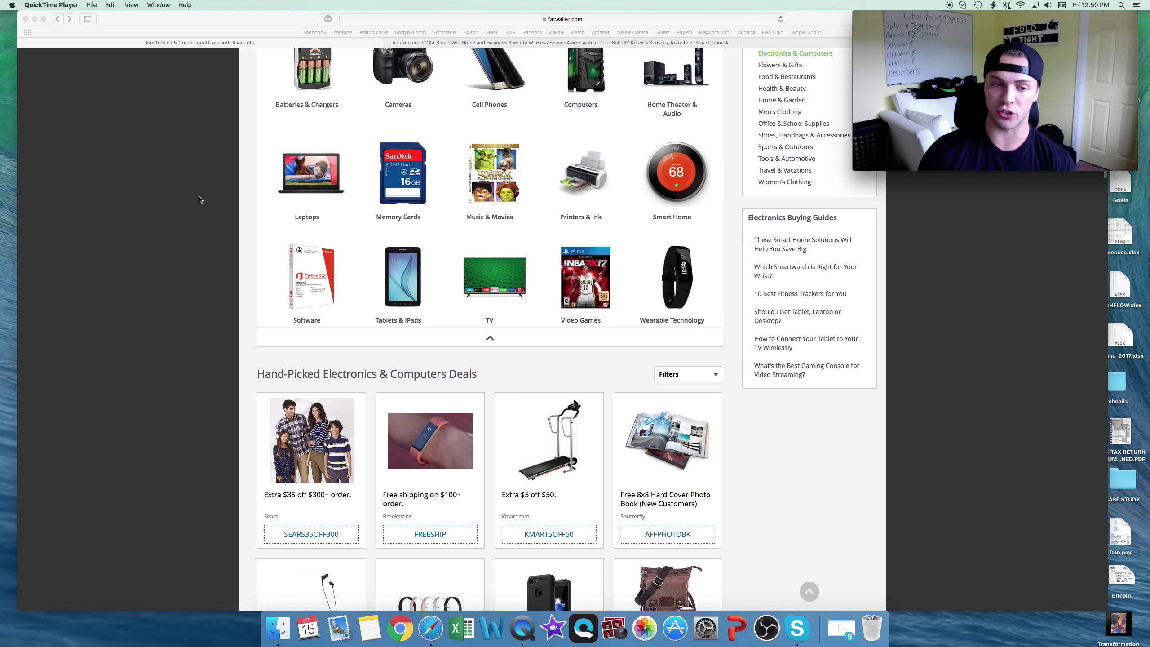
scroll(201, 200, down, 6)
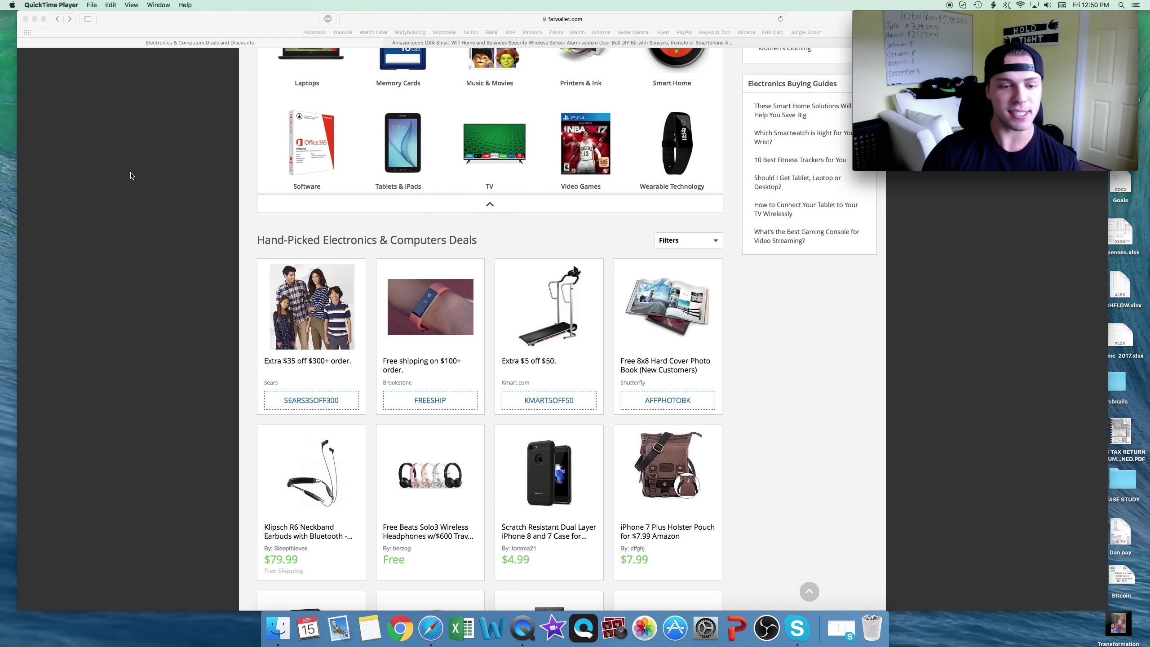
scroll(245, 176, down, 5)
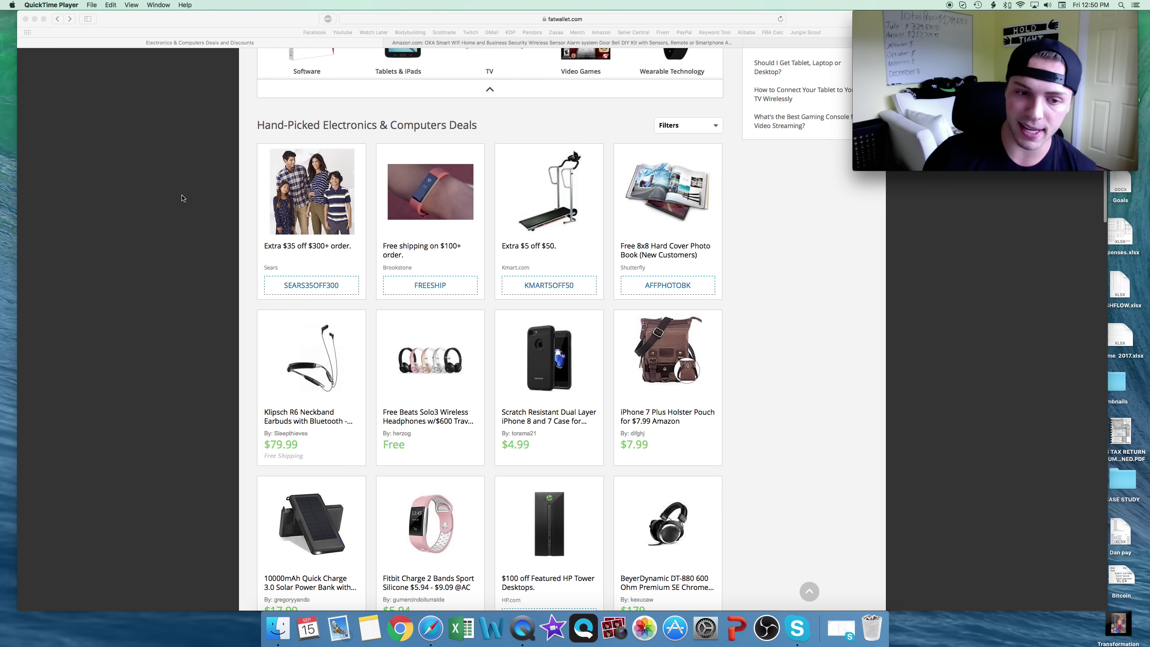
scroll(183, 198, down, 10)
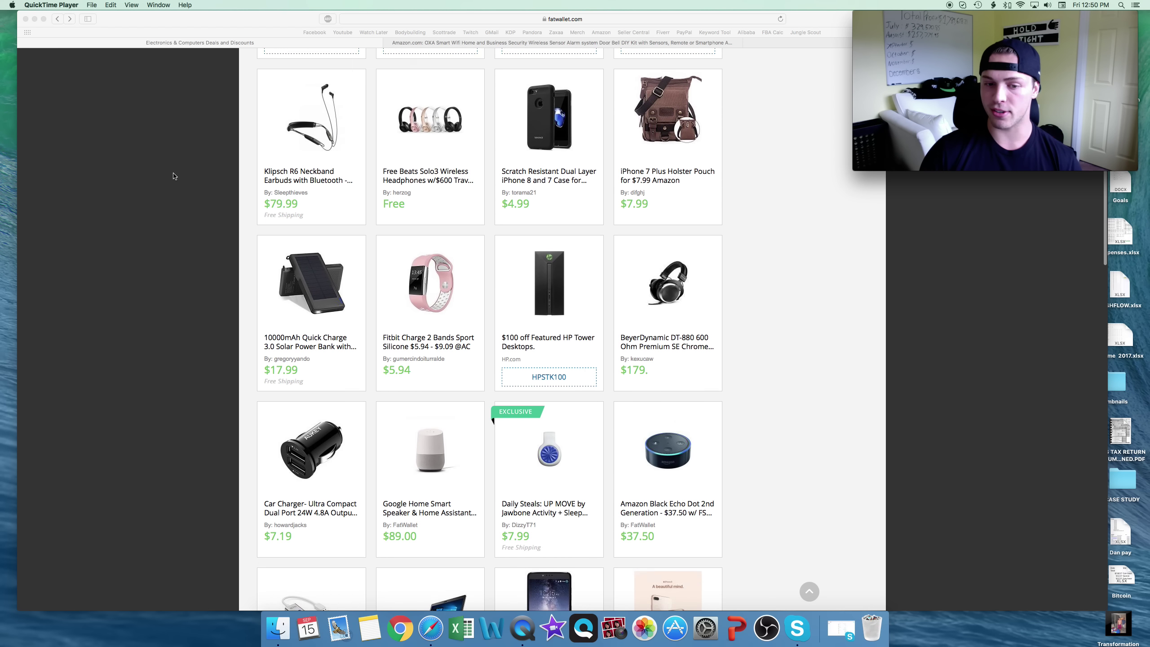
scroll(173, 176, down, 13)
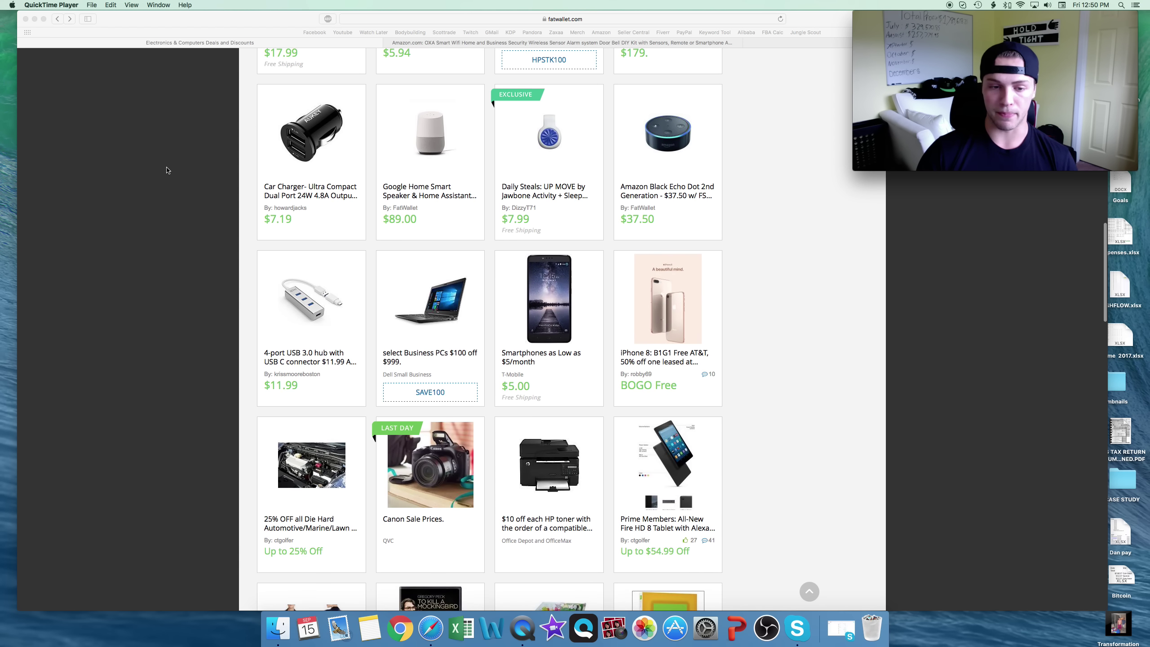
scroll(167, 170, down, 20)
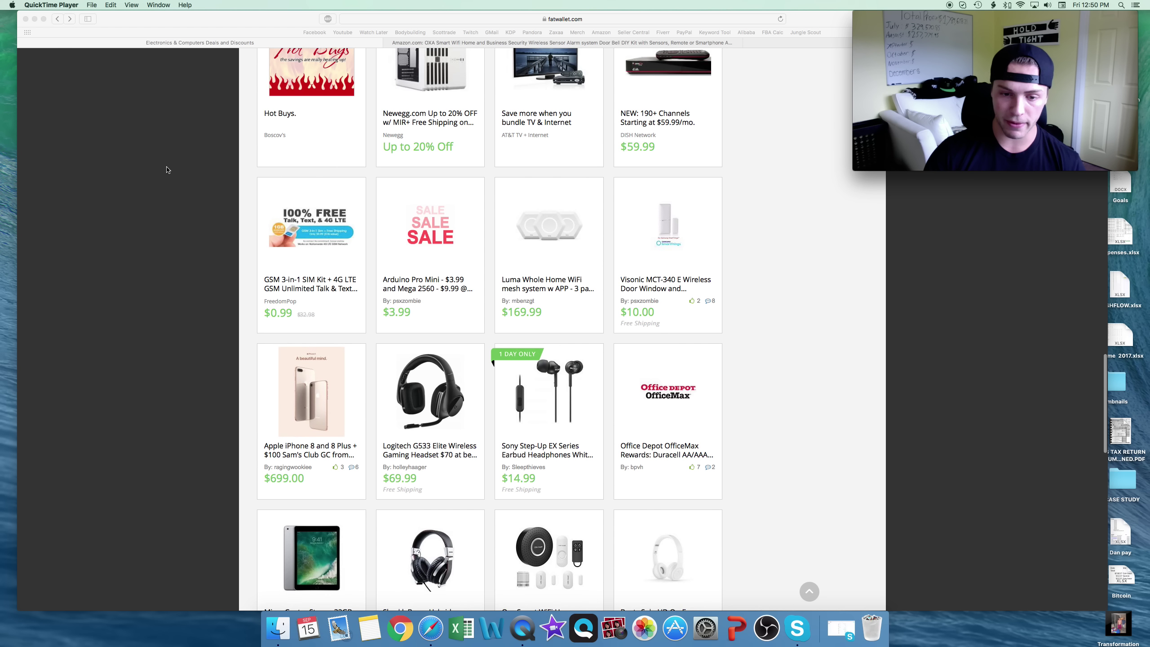
scroll(167, 171, down, 8)
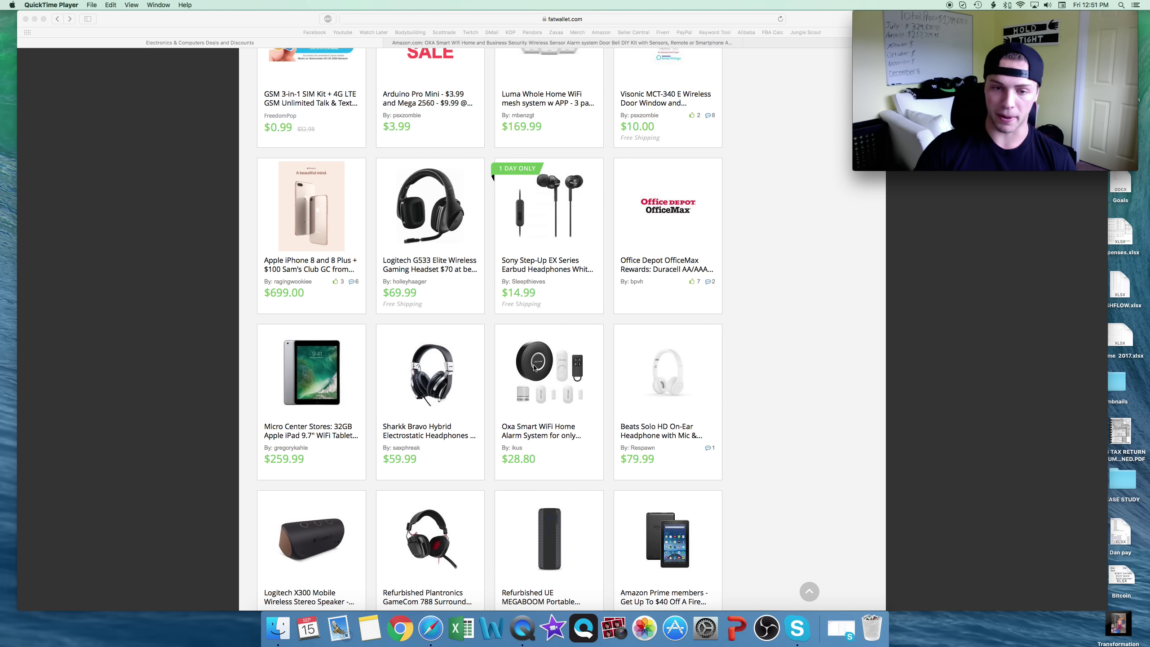
click(535, 368)
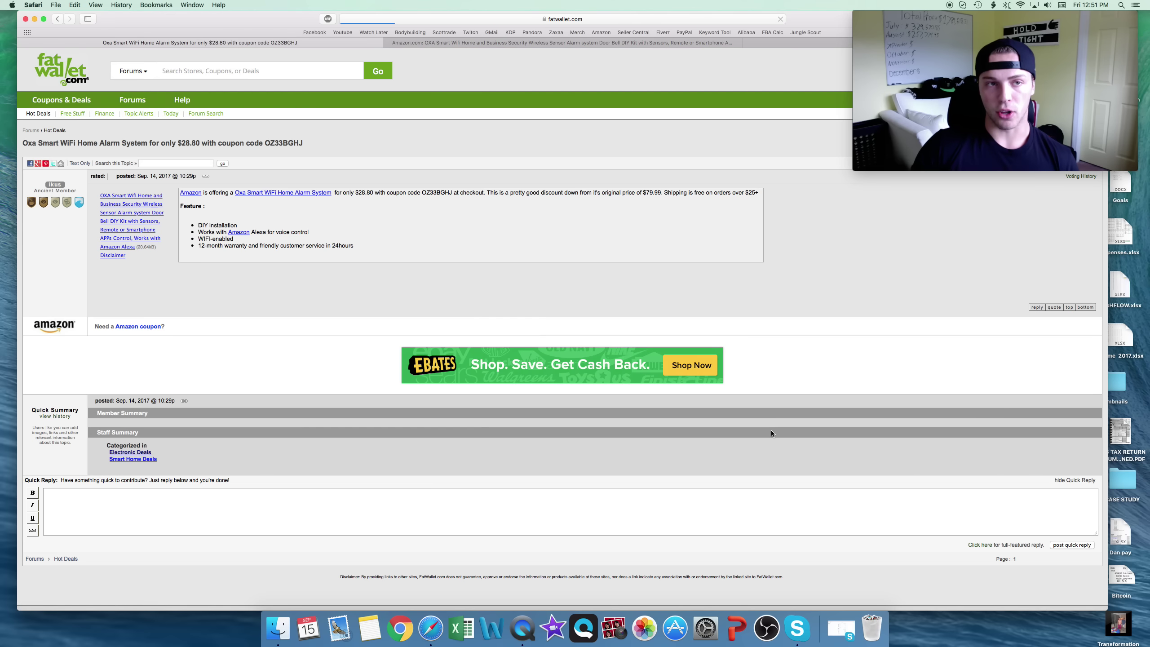
Step: Highlight the 'Oxa Smart WiFi Home Alarm System' product name in the post
double_click(435, 193)
click(470, 206)
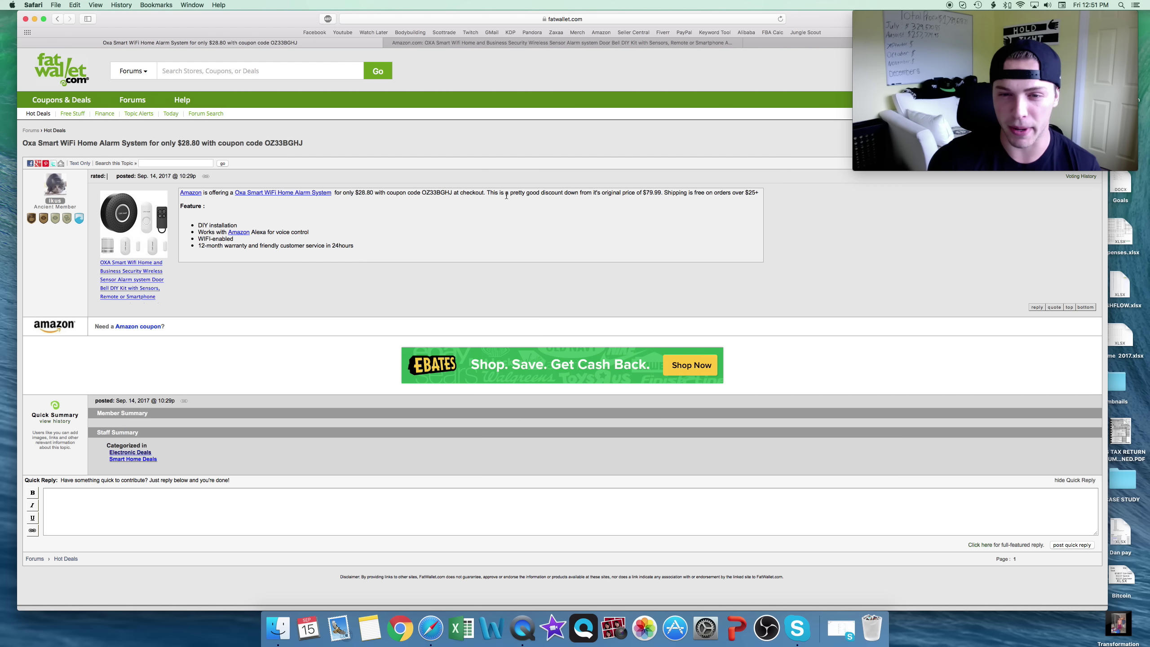
drag(675, 193, 747, 193)
click(577, 236)
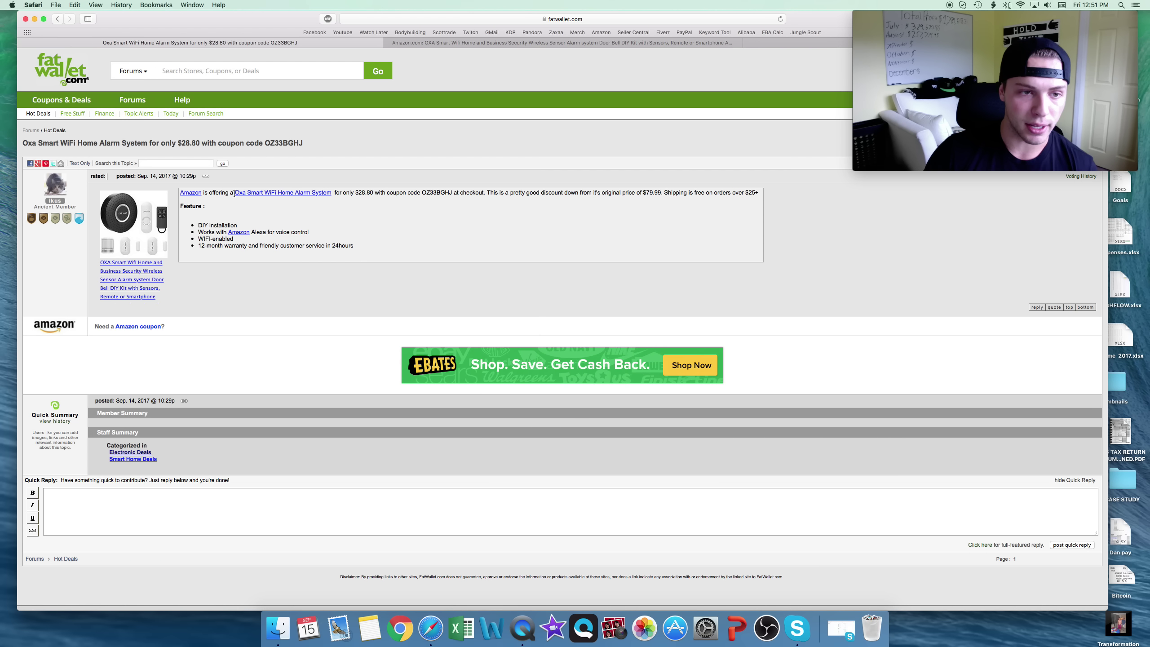
drag(234, 194, 330, 194)
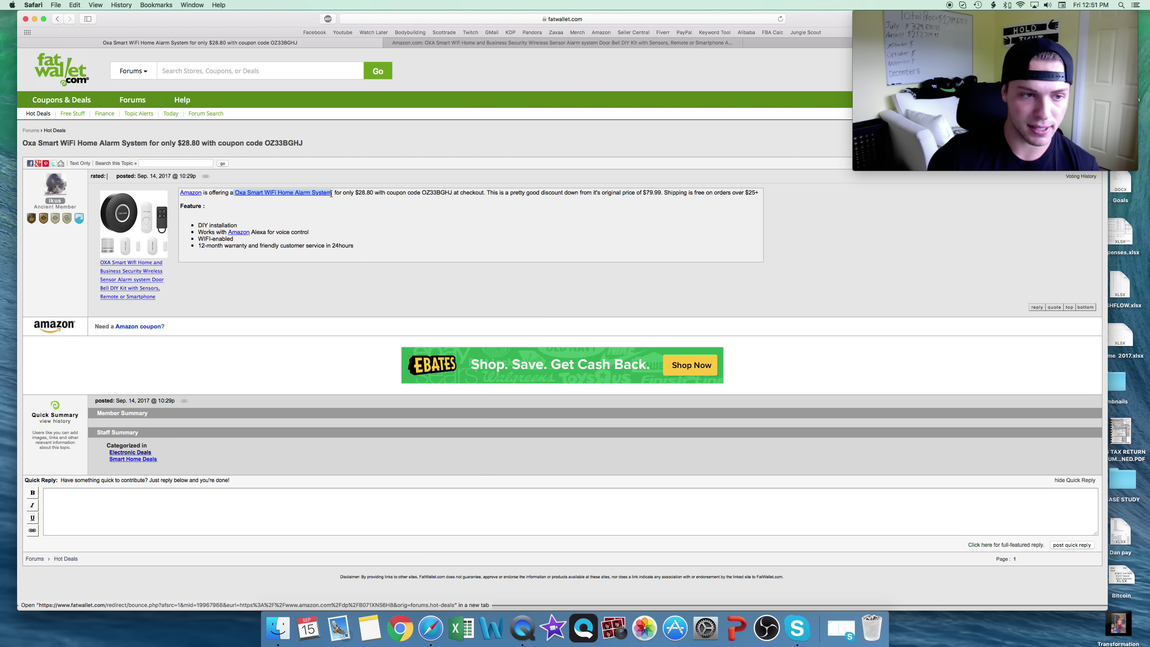
Step: Copy the Oxa alarm name and switch to the Amazon product page
key(super+c)
click(500, 43)
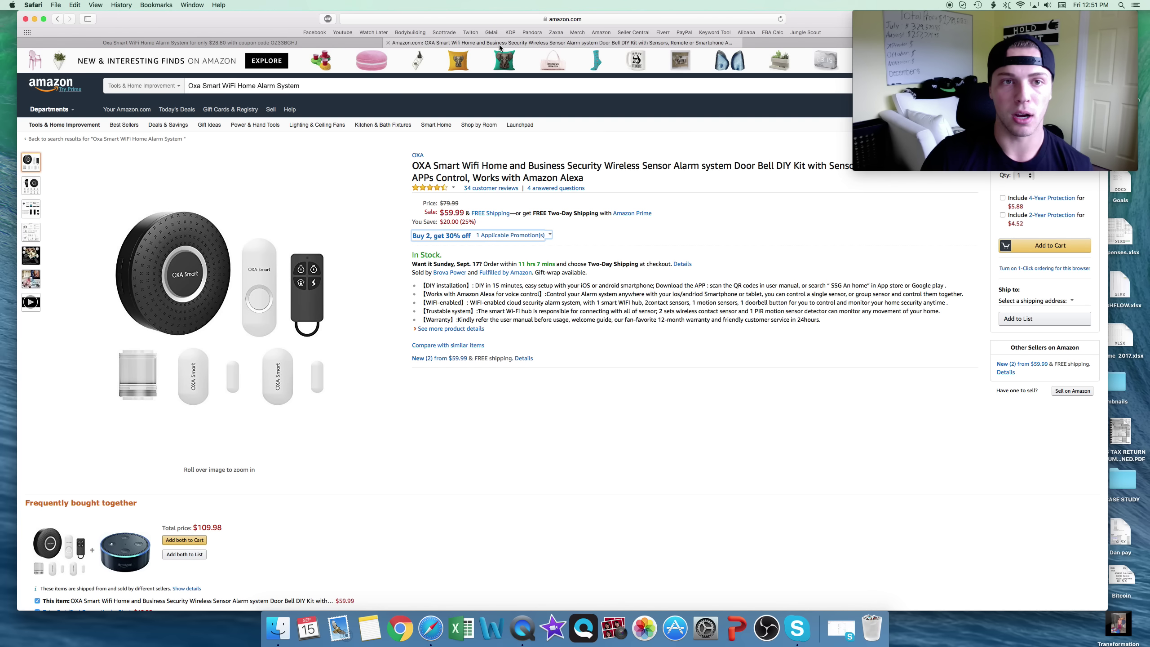
click(223, 86)
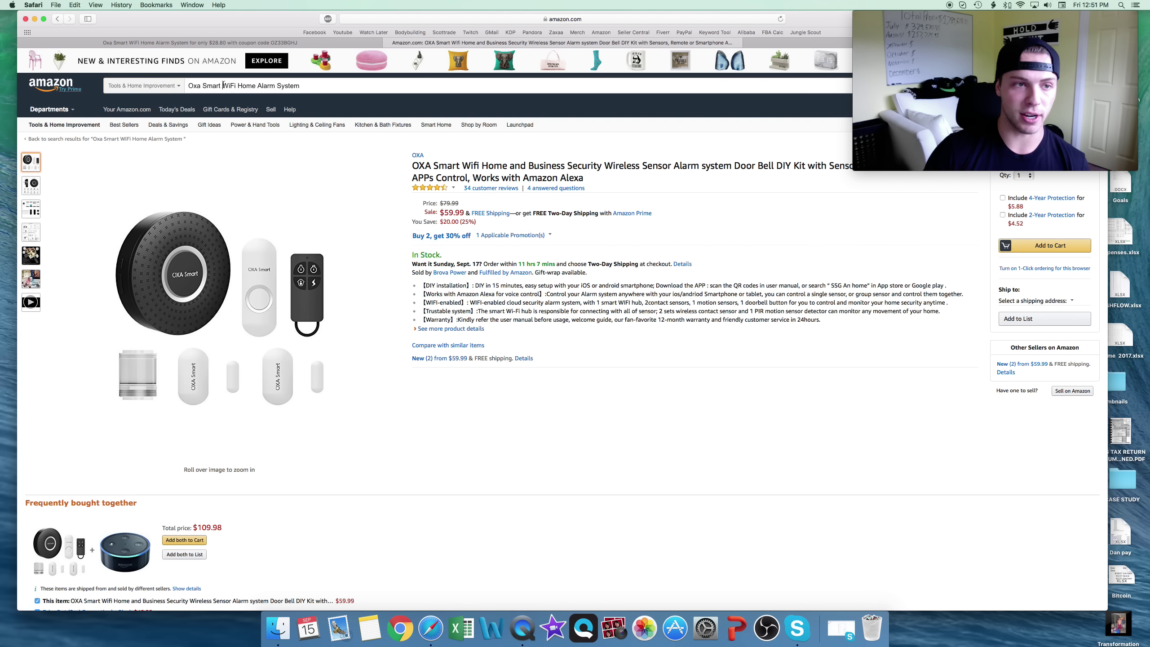
Step: Review the two new offers from $59.99, then return to the OXA product page
click(144, 86)
scroll(144, 13, up, 10)
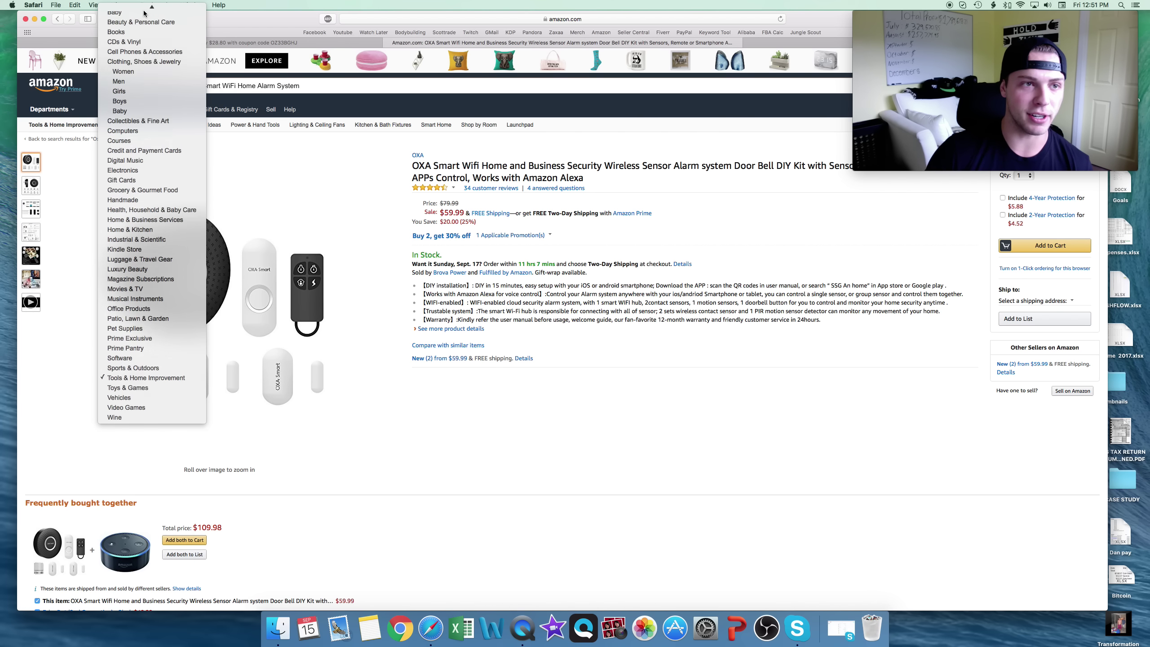
key(Escape)
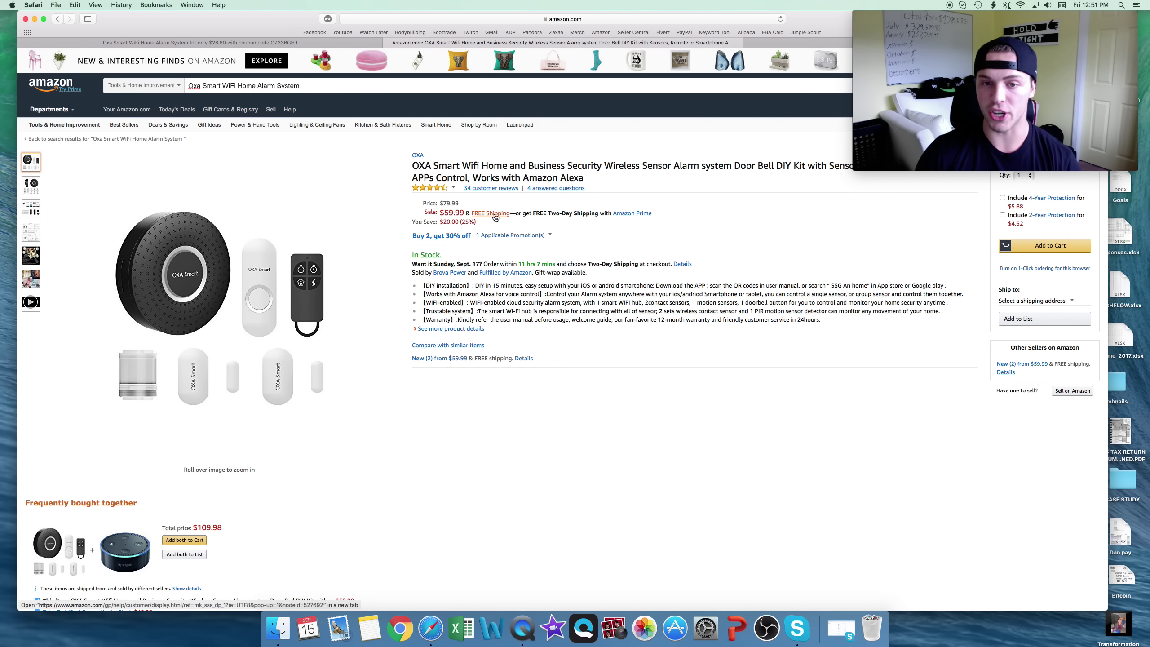
click(459, 358)
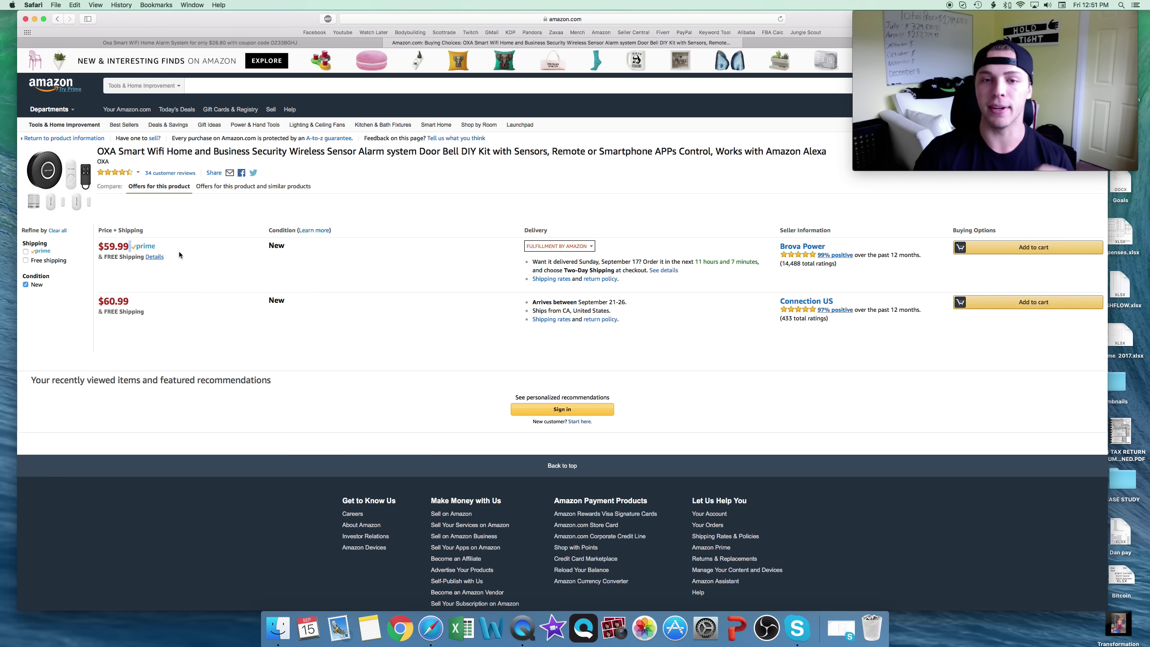
click(57, 19)
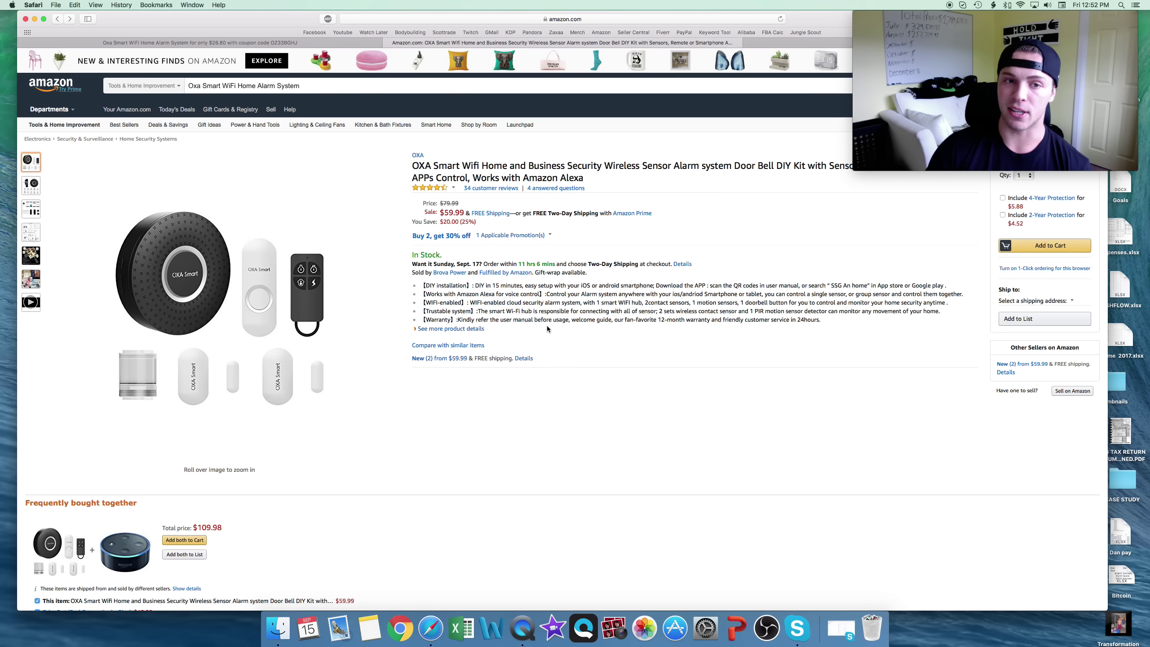
Step: Find and highlight the #2,798 Tools & Home Improvement Best Sellers Rank in Product information
scroll(566, 334, down, 1)
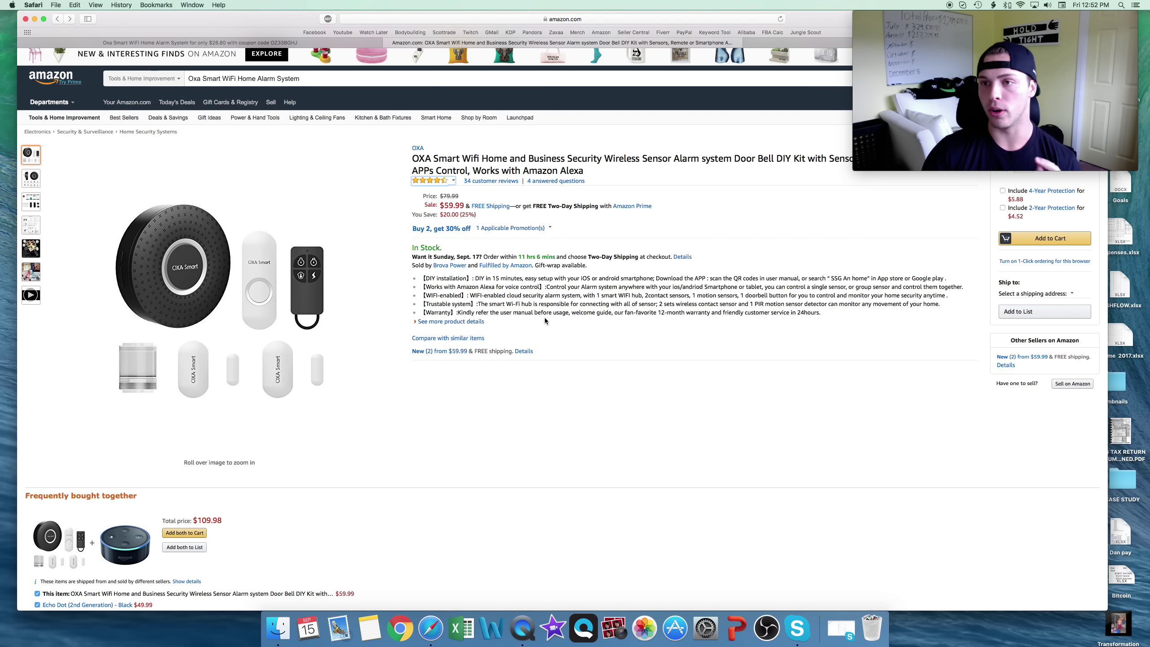
scroll(547, 313, down, 5)
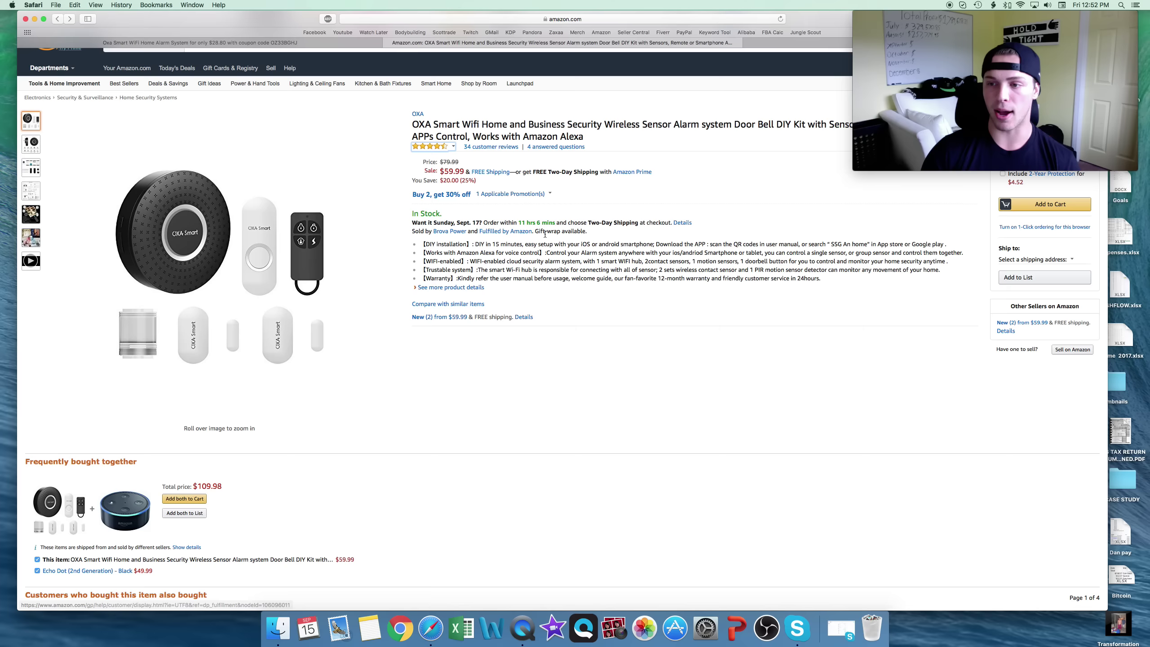
scroll(540, 207, down, 7)
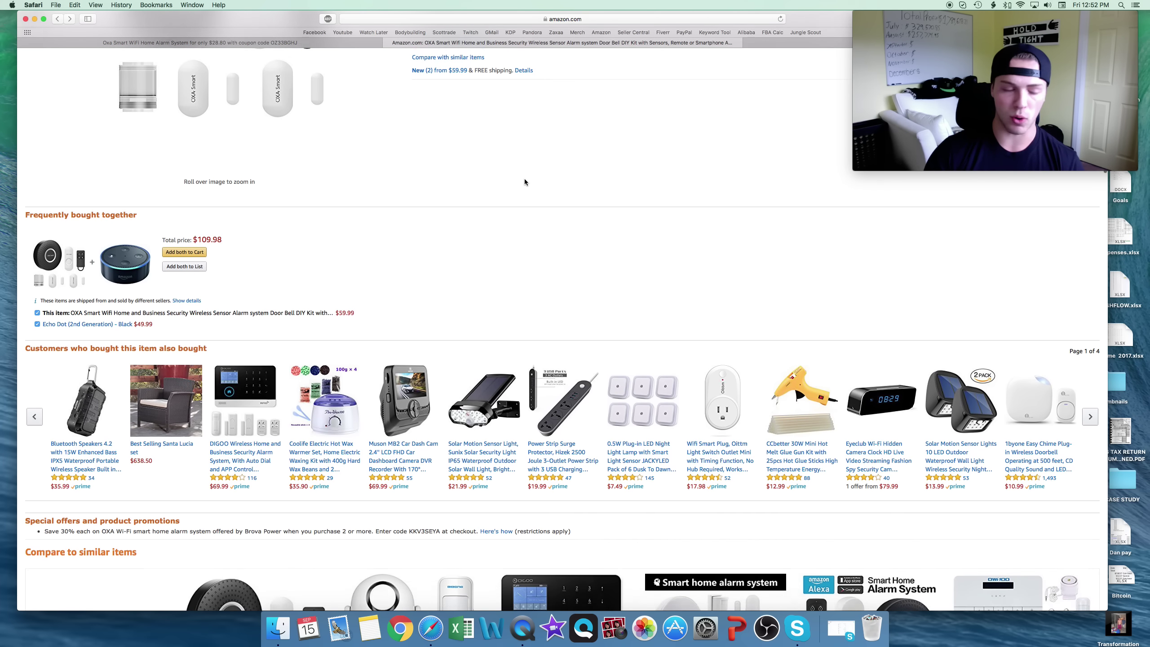
scroll(503, 122, down, 12)
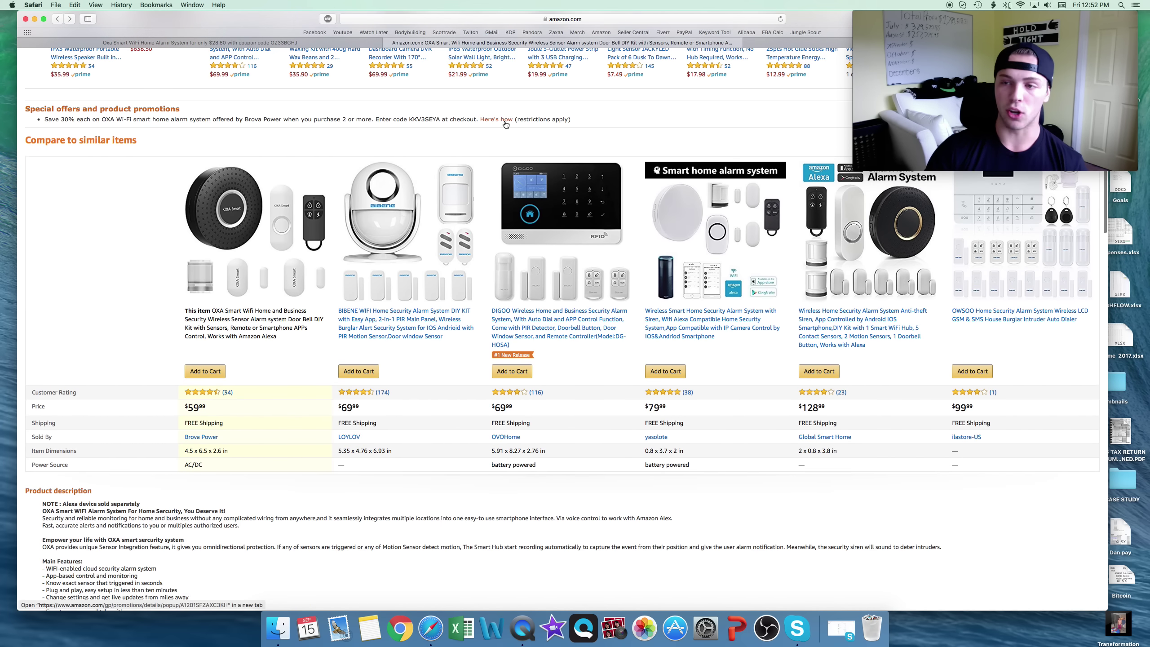
scroll(506, 124, down, 3)
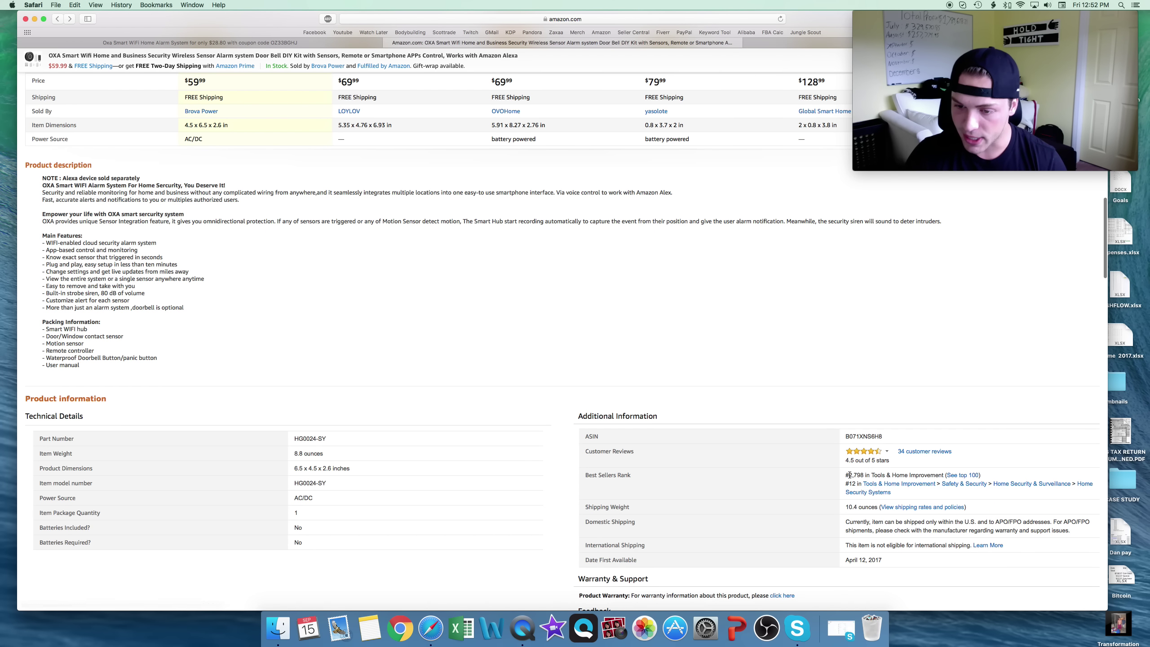
drag(847, 475, 860, 475)
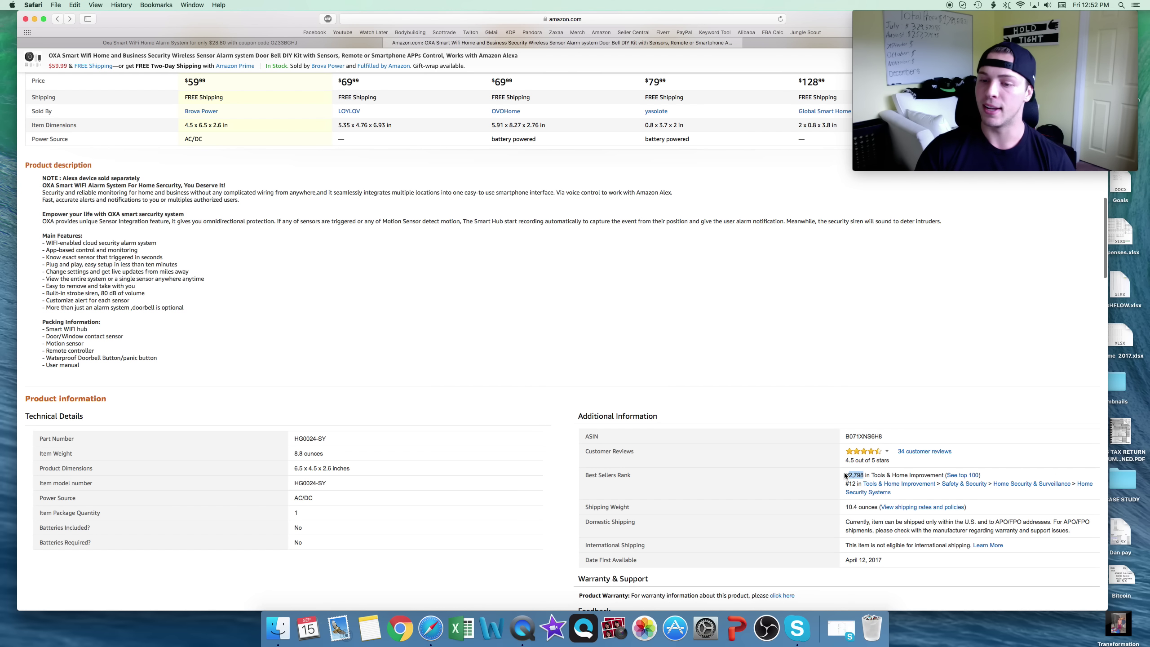
click(867, 478)
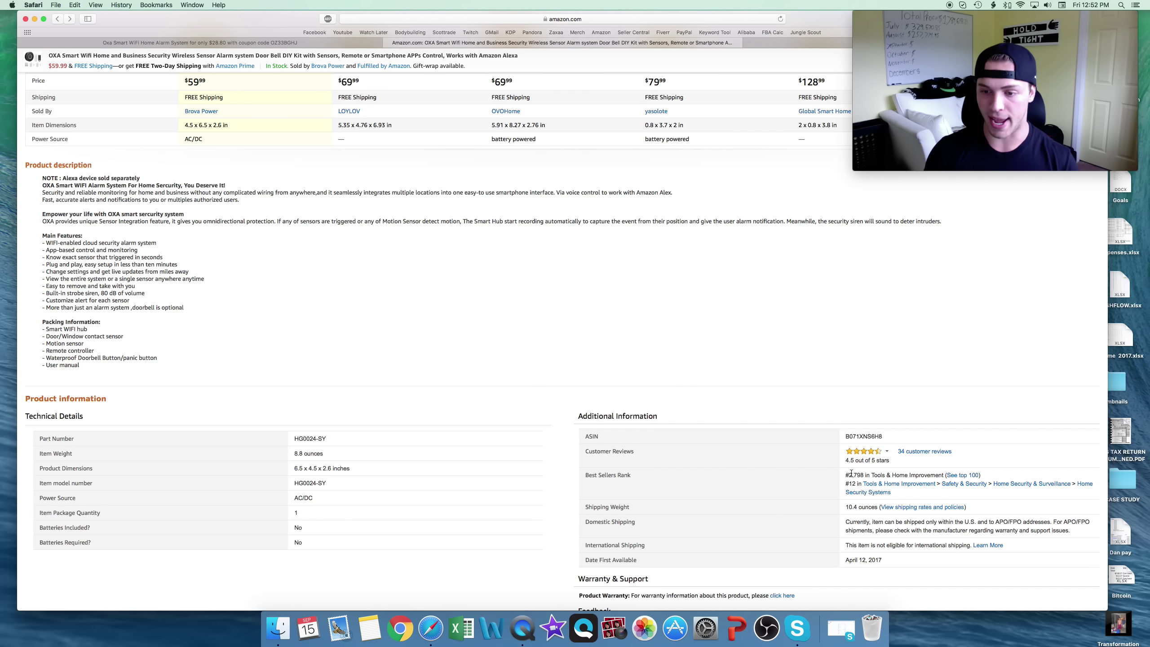
drag(845, 474, 868, 474)
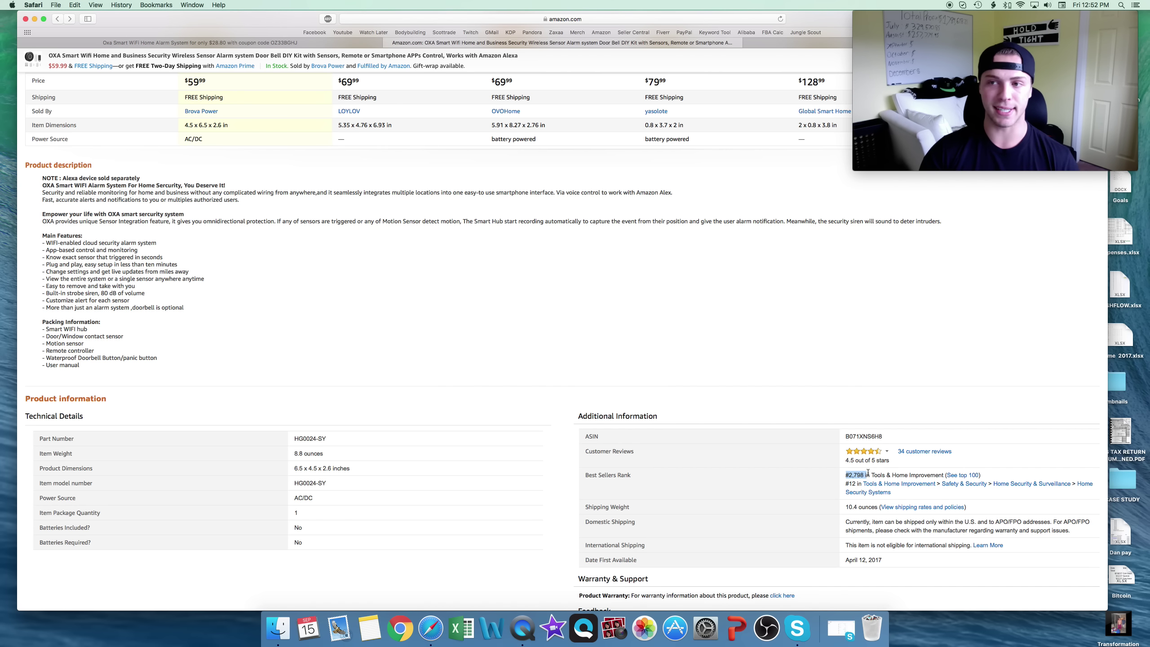
scroll(789, 419, up, 20)
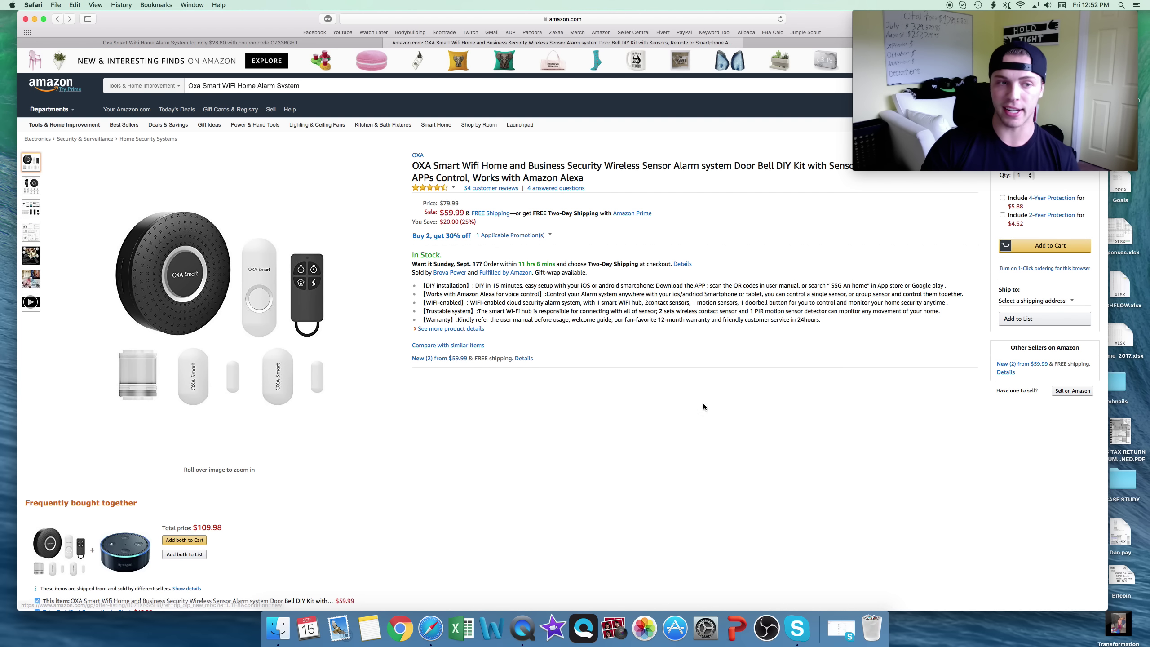
mouse_move(31, 256)
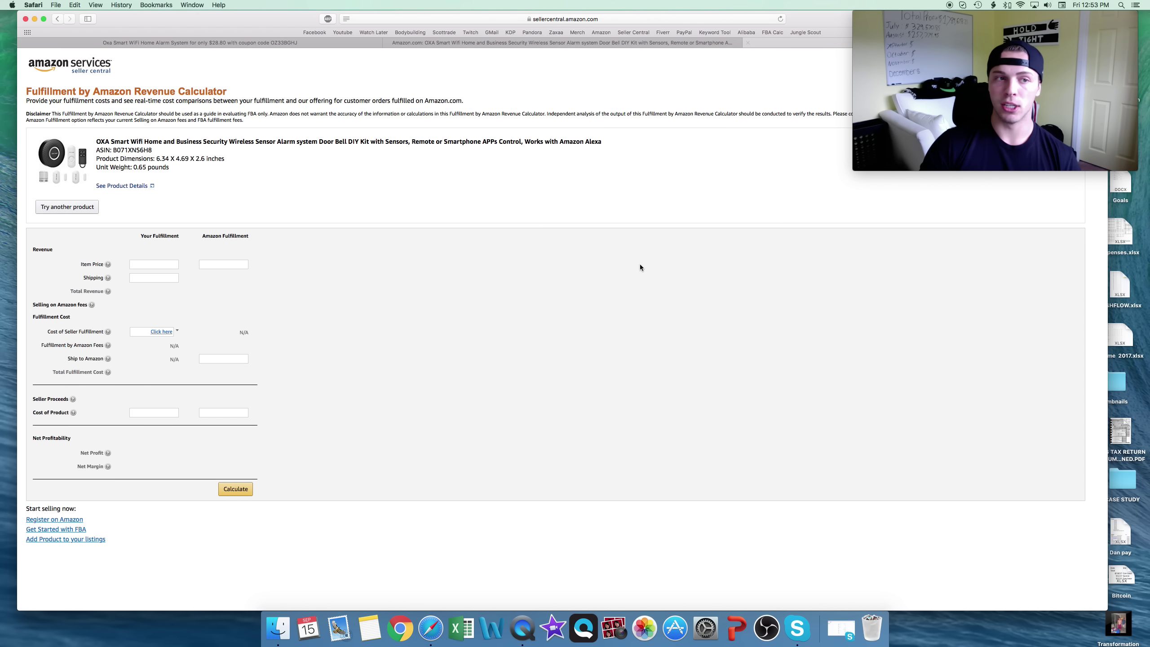
Step: Find the FBA Revenue Calculator via a 'fba calc' search and look up the pasted OXA alarm
click(466, 19)
text(fba calc)
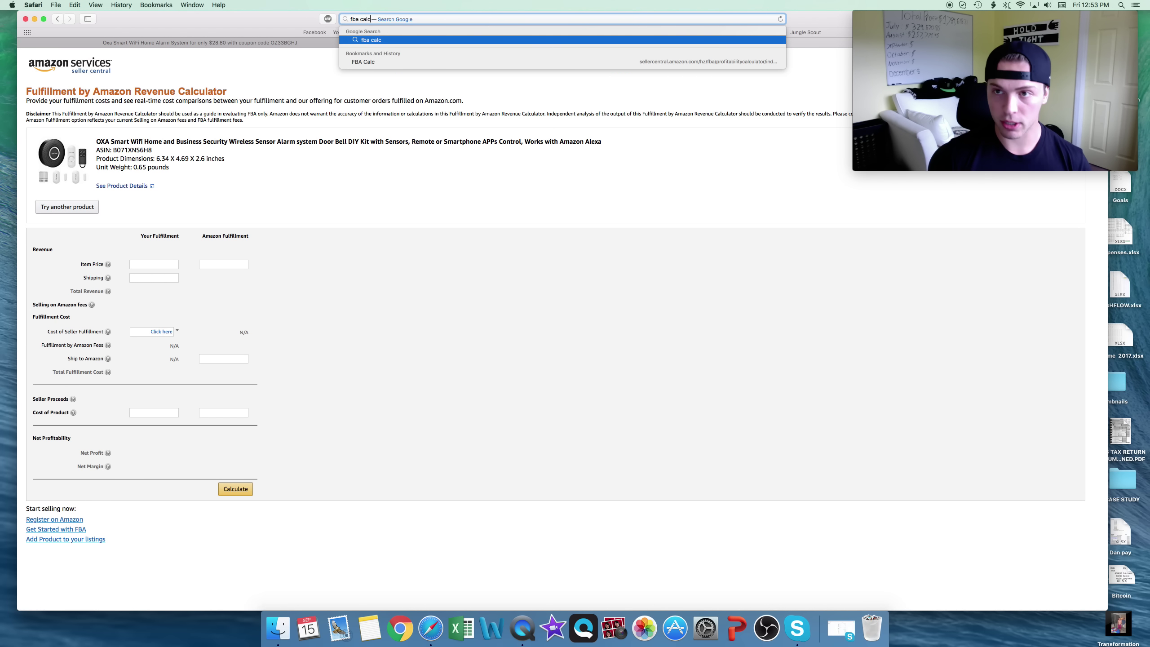
key(Return)
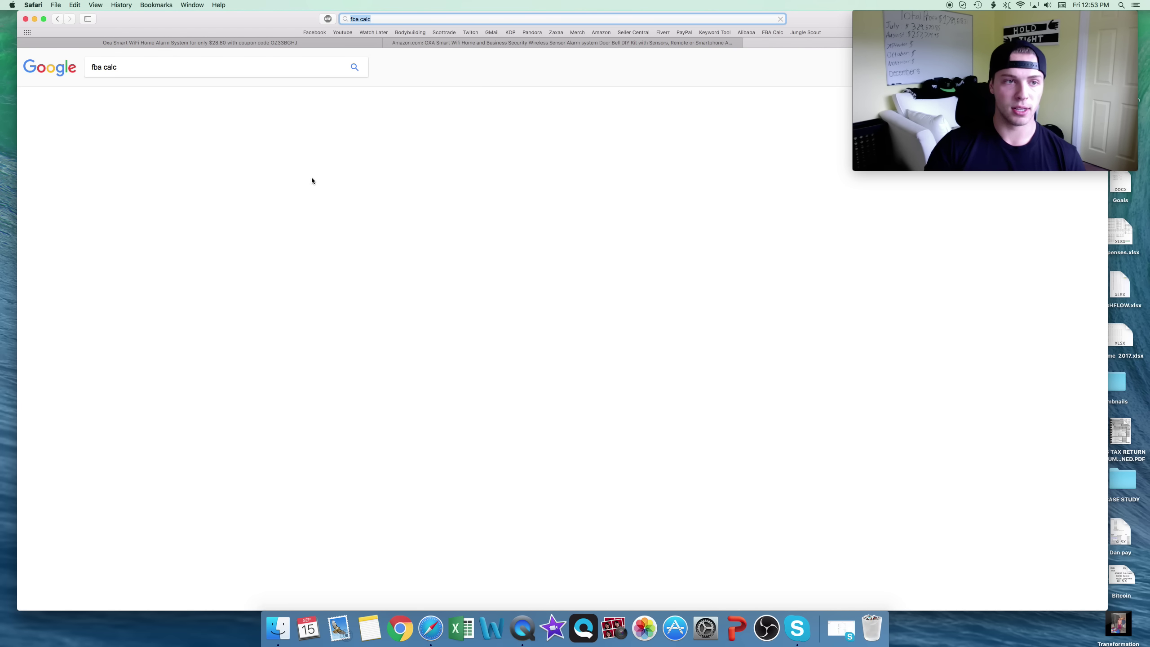
click(119, 161)
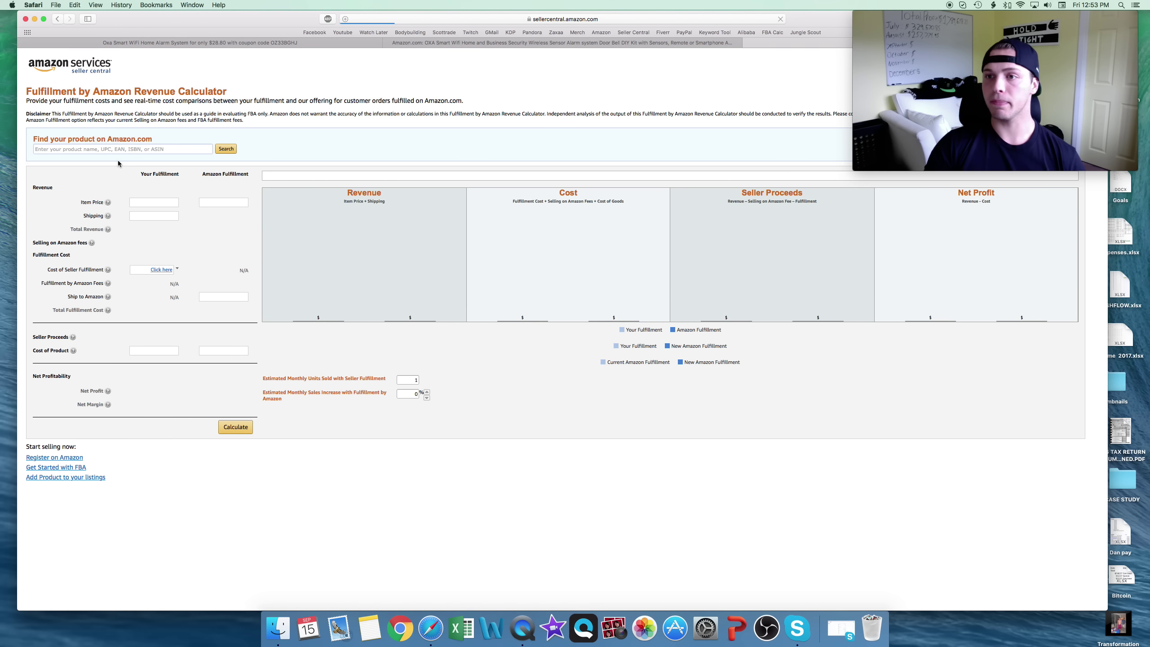
click(167, 150)
text(Oxa Smart WiFi Home Alarm System)
click(226, 149)
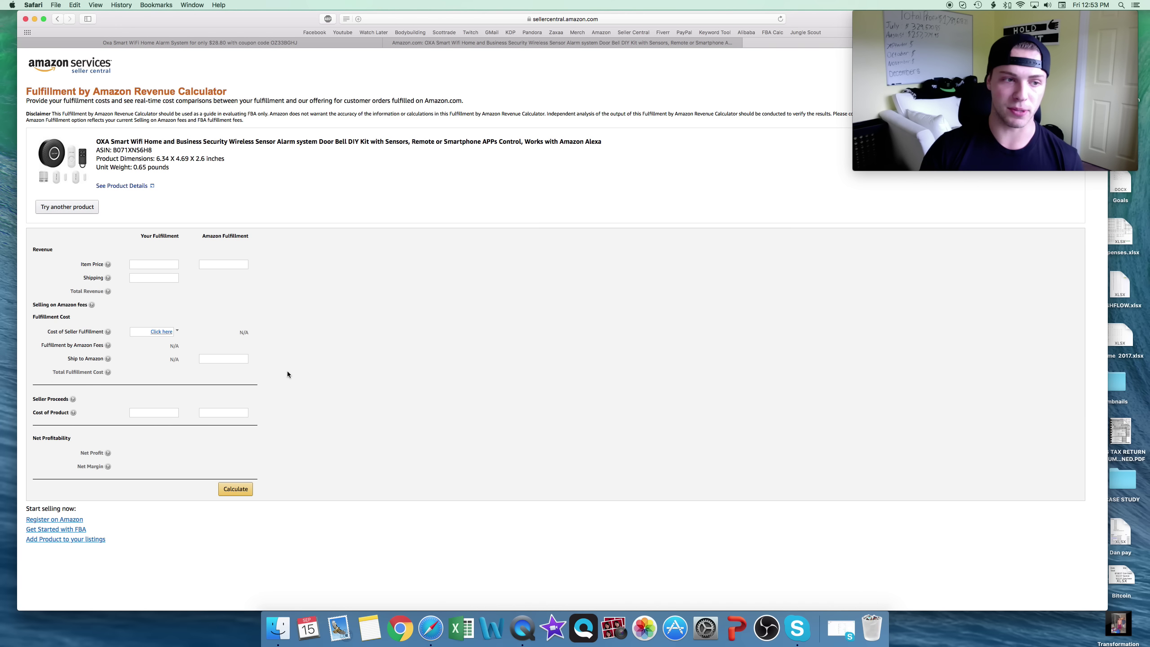
Step: Enter a 59.99 item price, 3 ship-to-Amazon cost and 28.80 product cost
text(59.99)
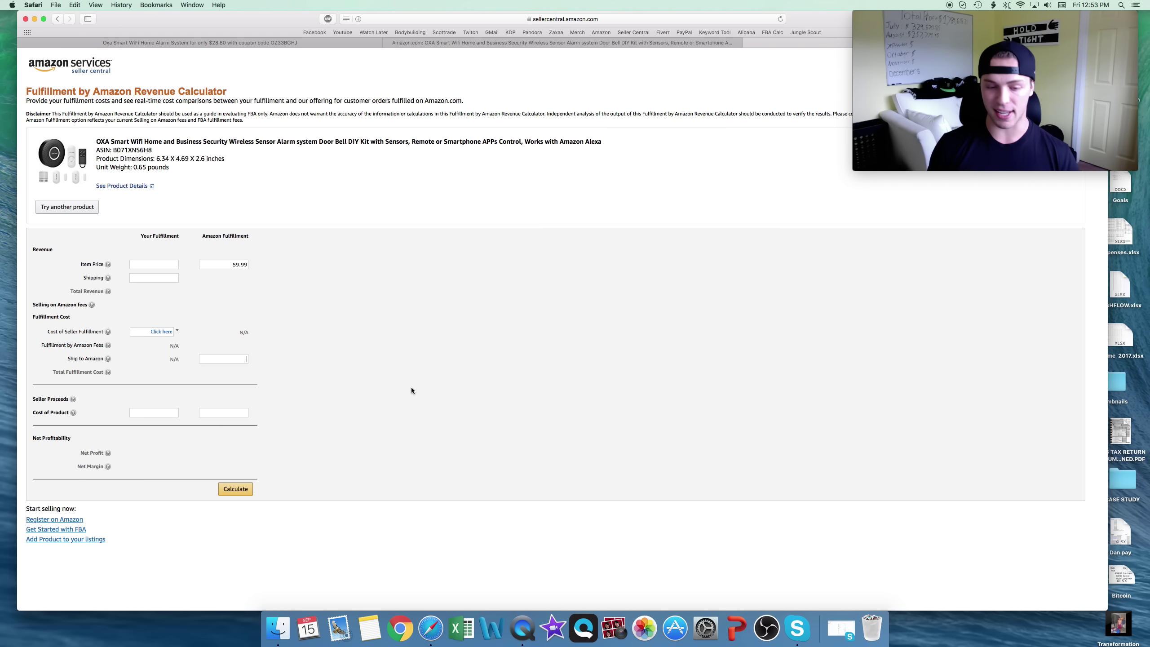
text(3)
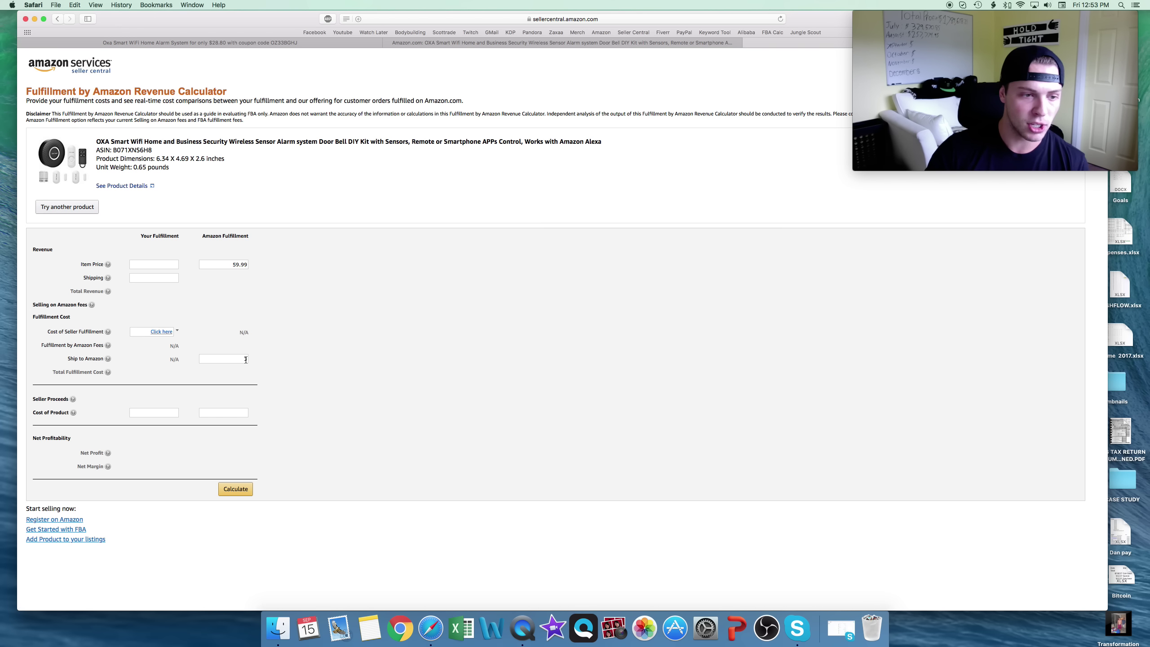
click(222, 412)
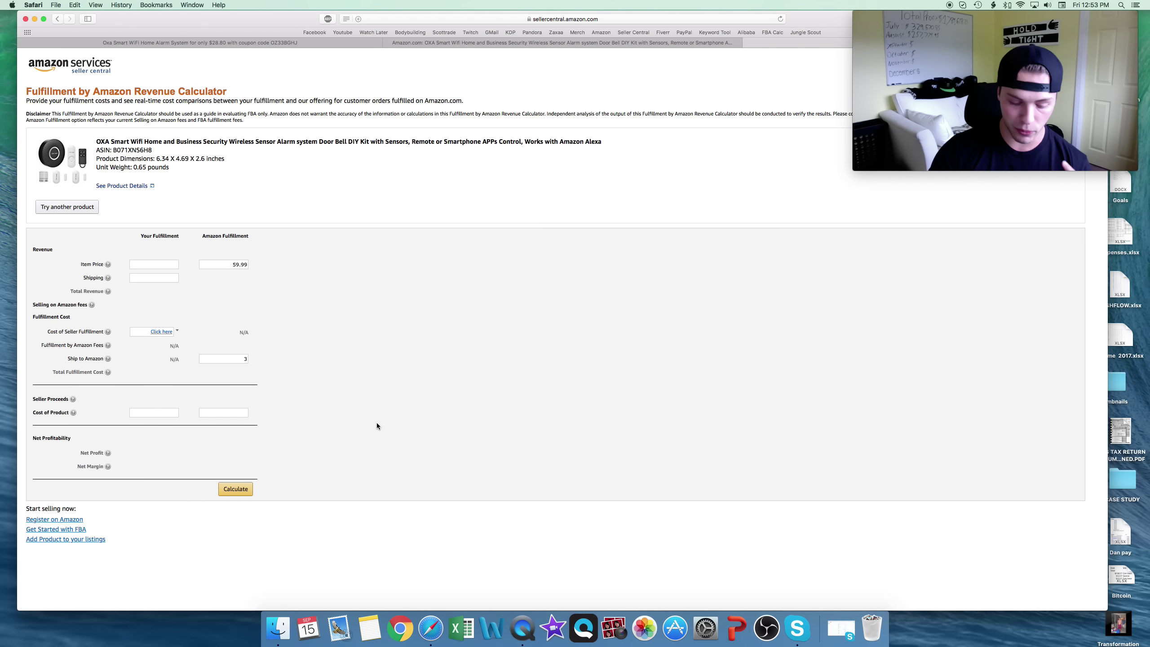
text(28.80)
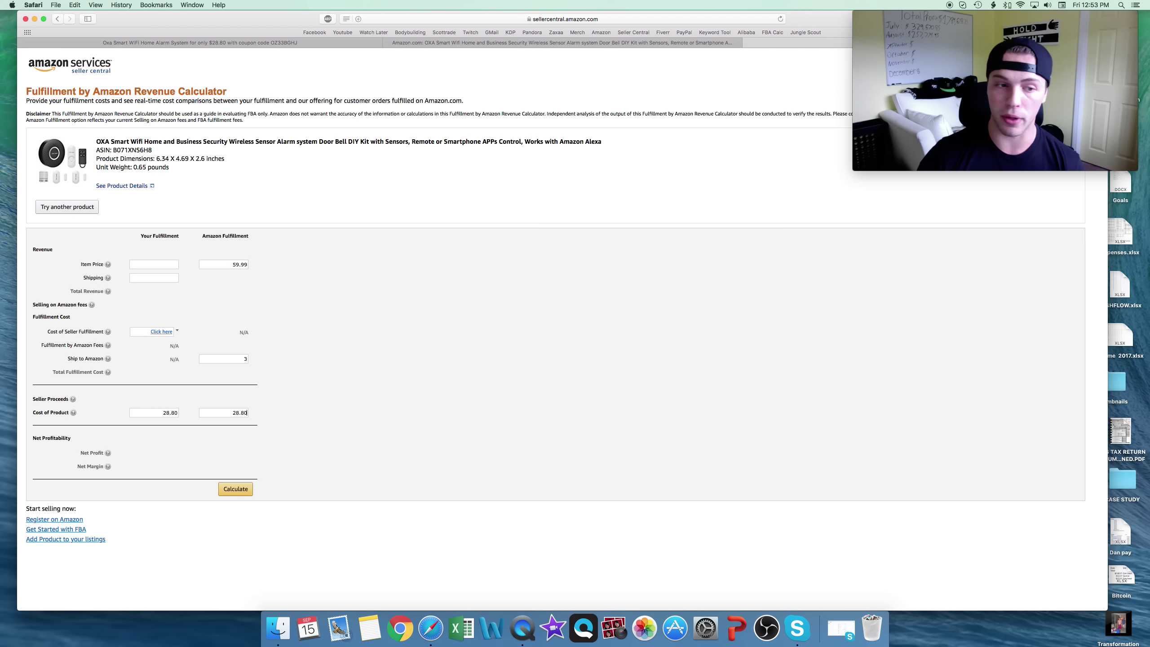
Step: Calculate the OXA alarm's FBA profit, showing $16.17 net profit
click(236, 489)
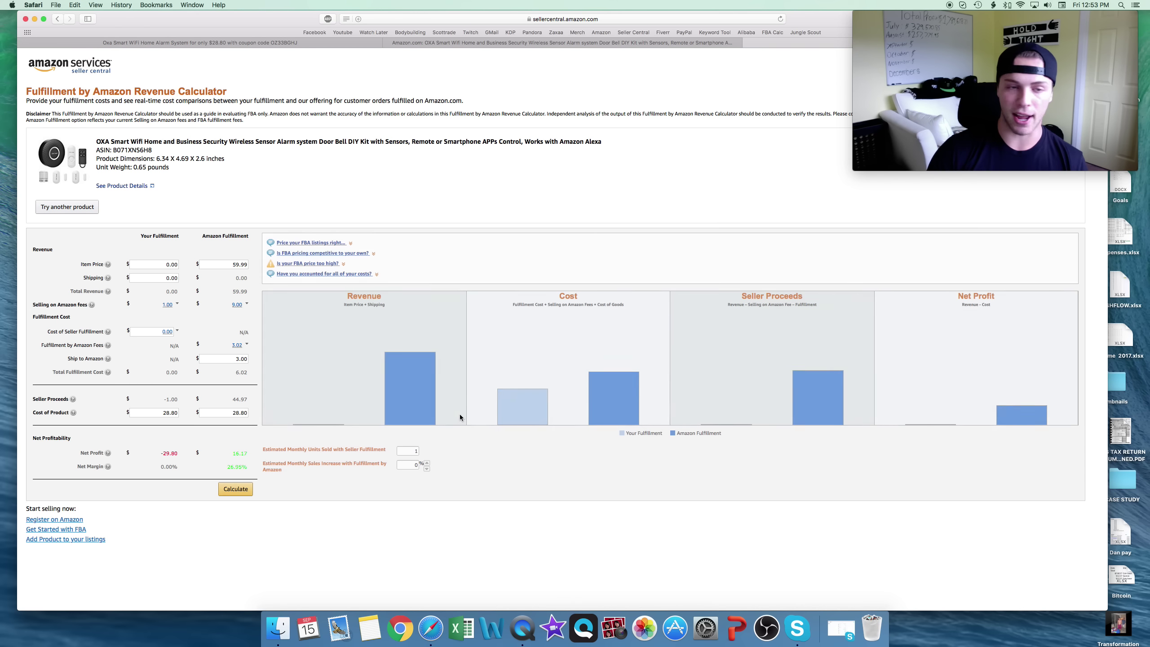
drag(202, 235, 250, 238)
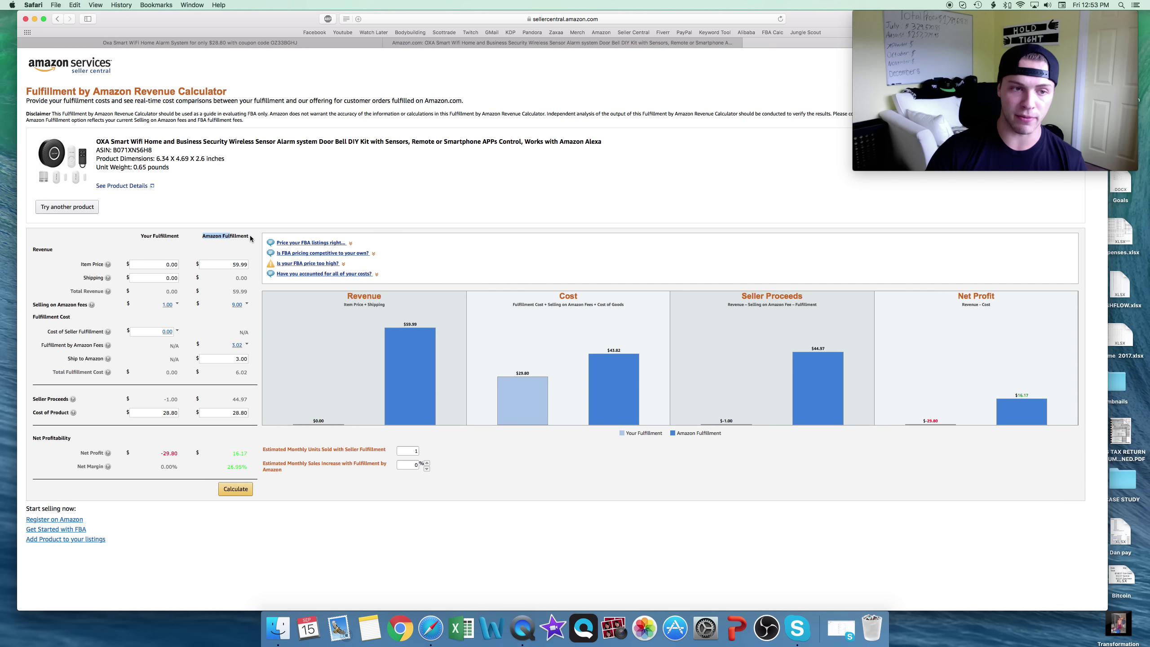
double_click(154, 236)
click(220, 244)
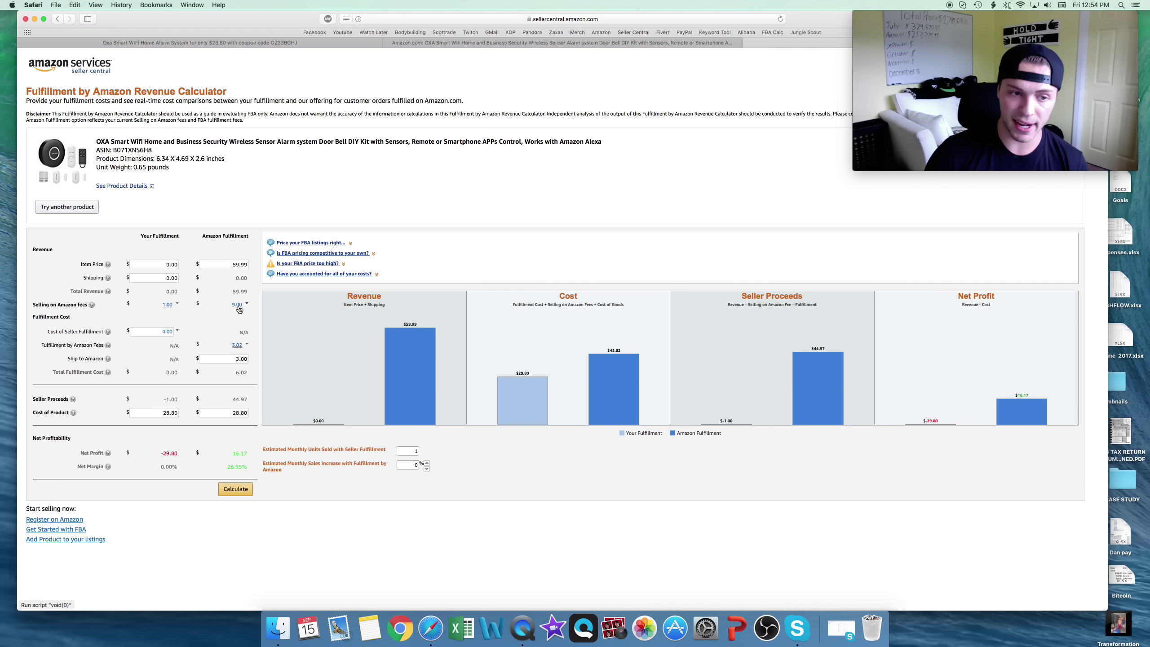
Step: Check the referral fee and 3.02 FBA fee breakdowns, then return to the OXA product page
mouse_move(35, 307)
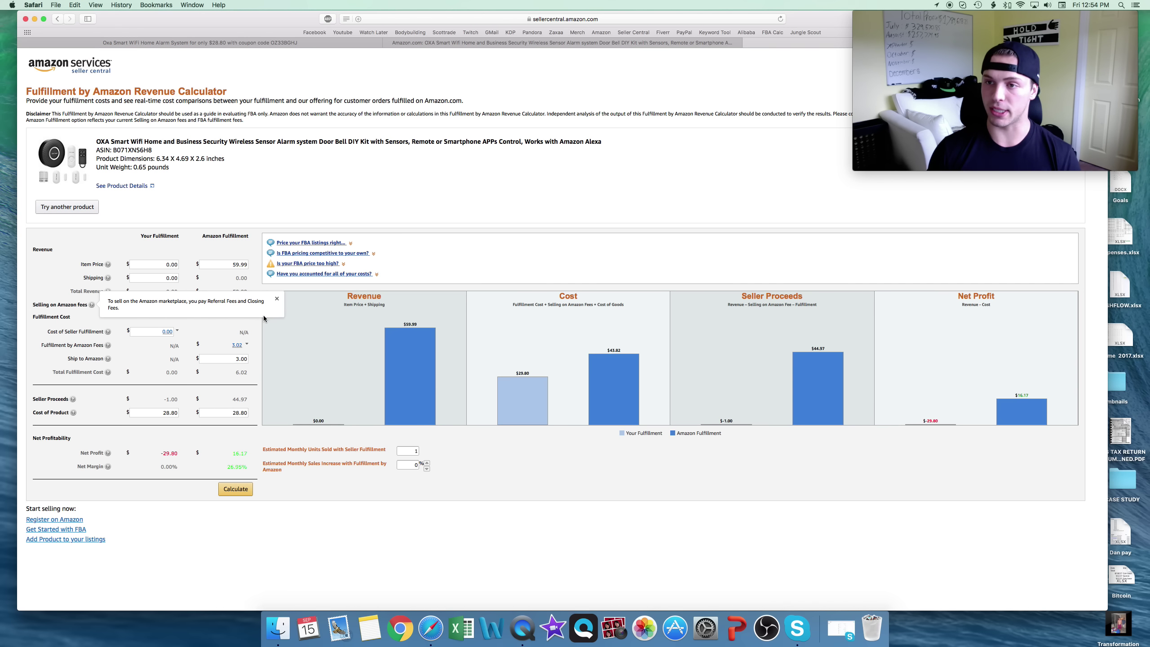
click(276, 299)
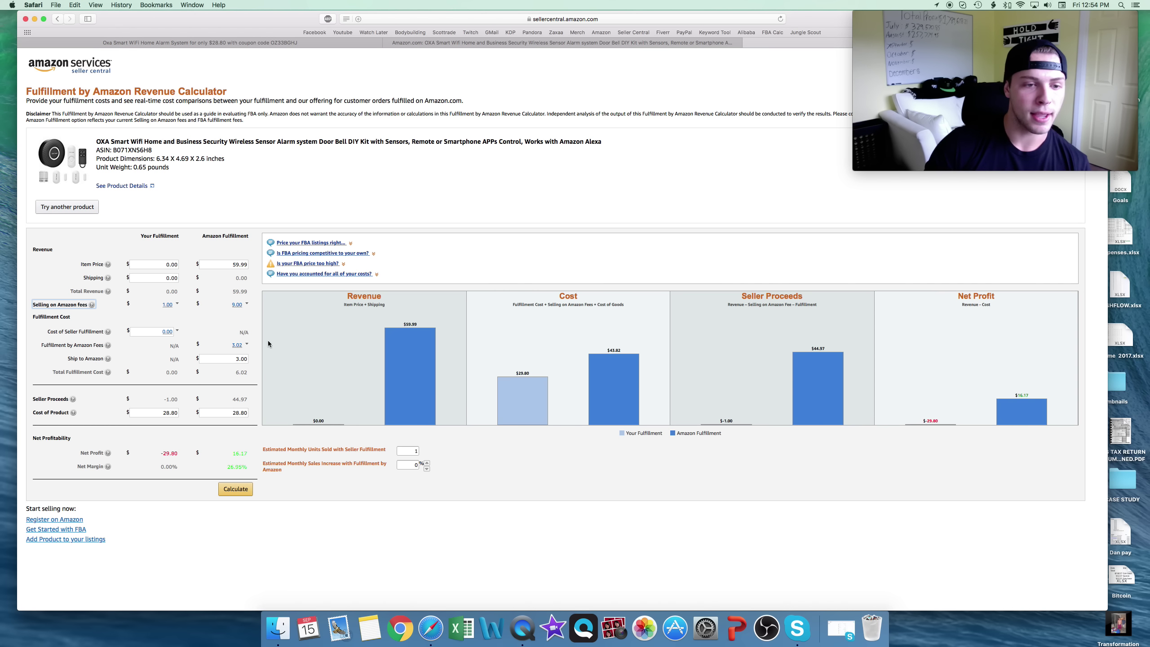
click(237, 346)
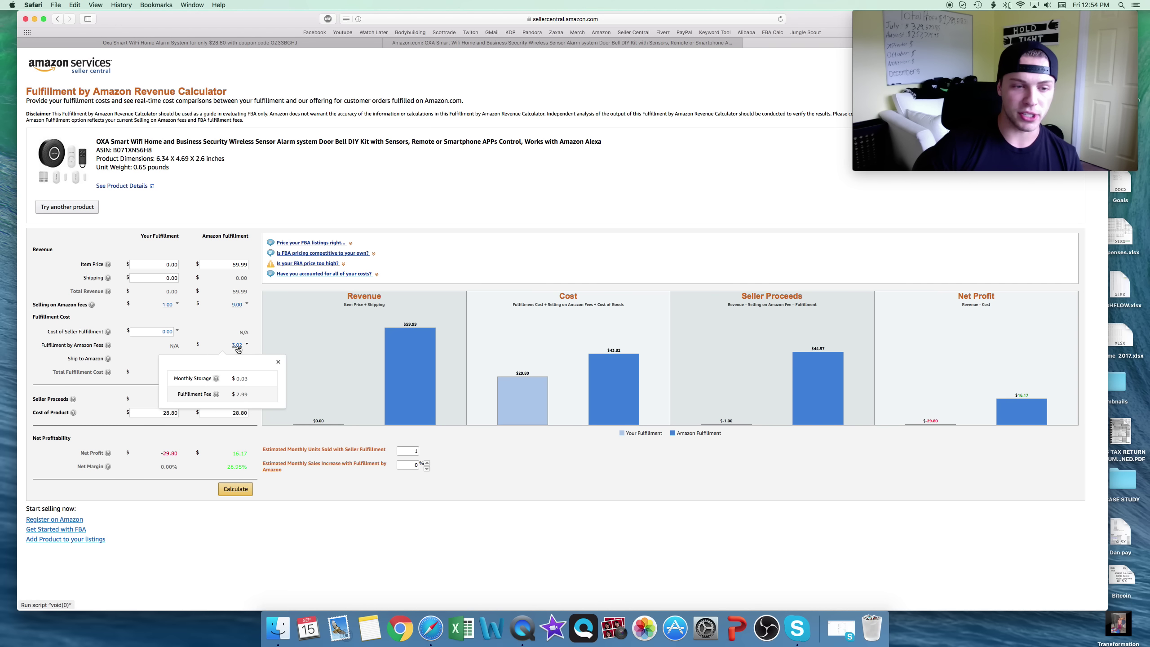
click(255, 334)
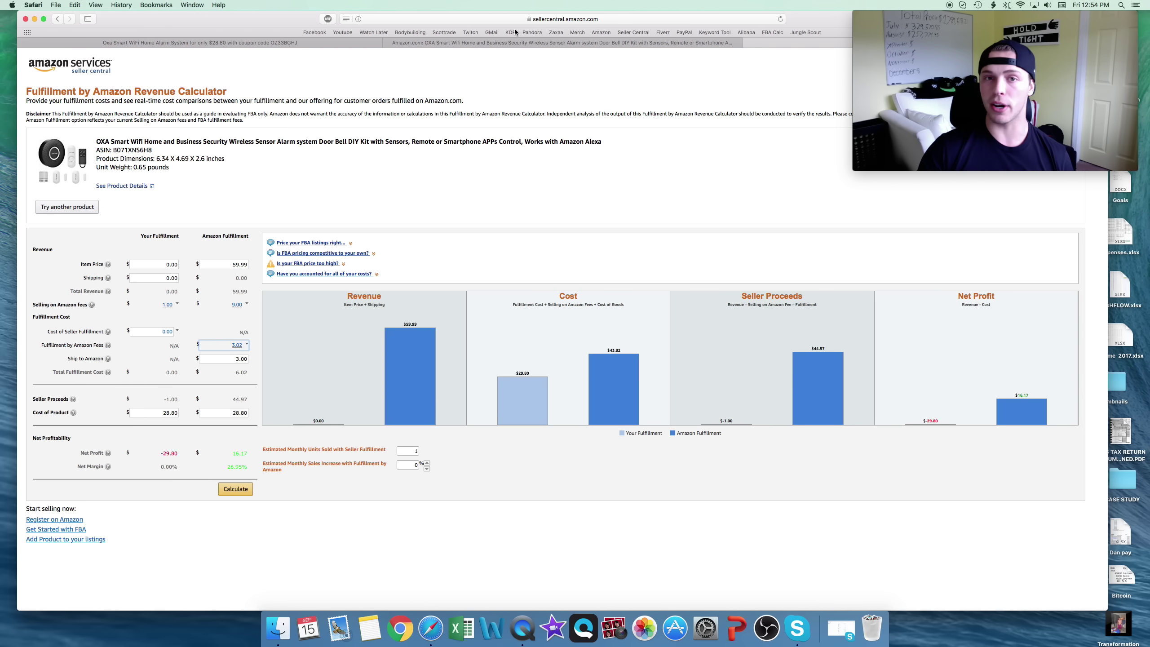
click(536, 44)
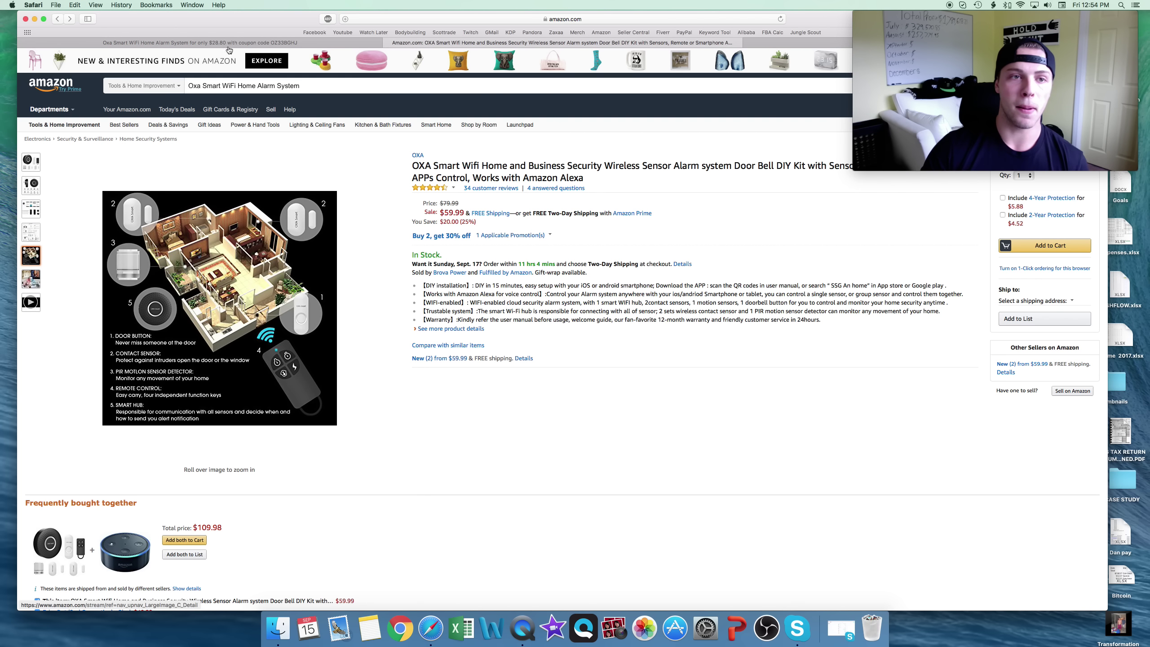
Step: Return to FatWallet's Electronics & Computers deals list and scroll to the bottom for pagination
click(109, 44)
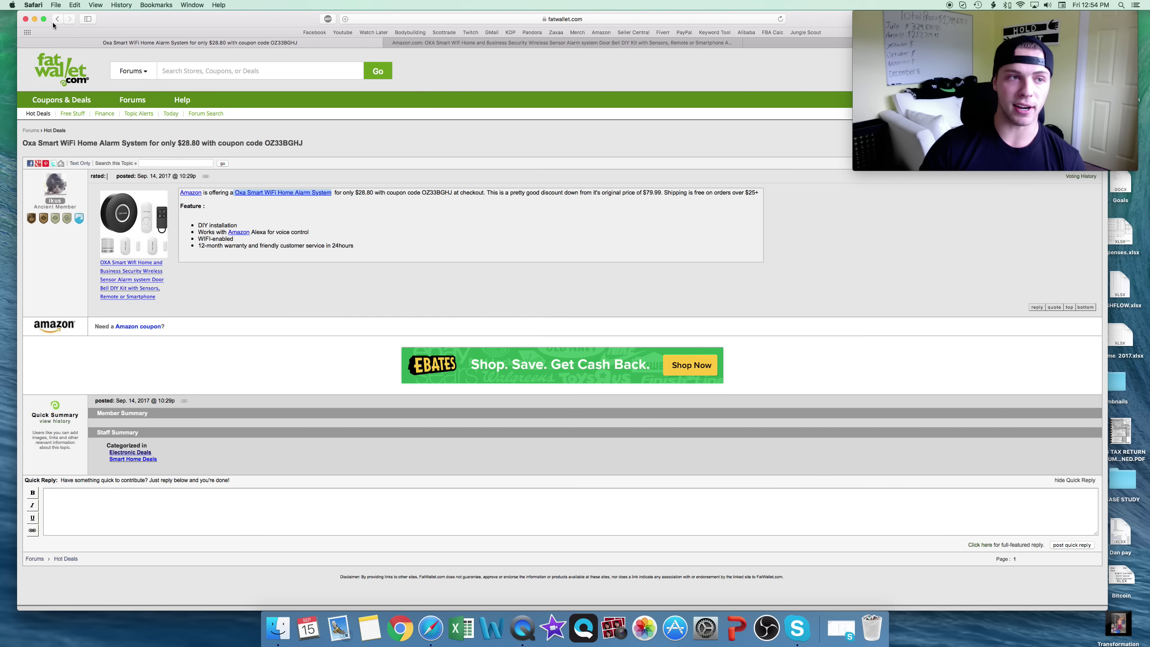
click(57, 18)
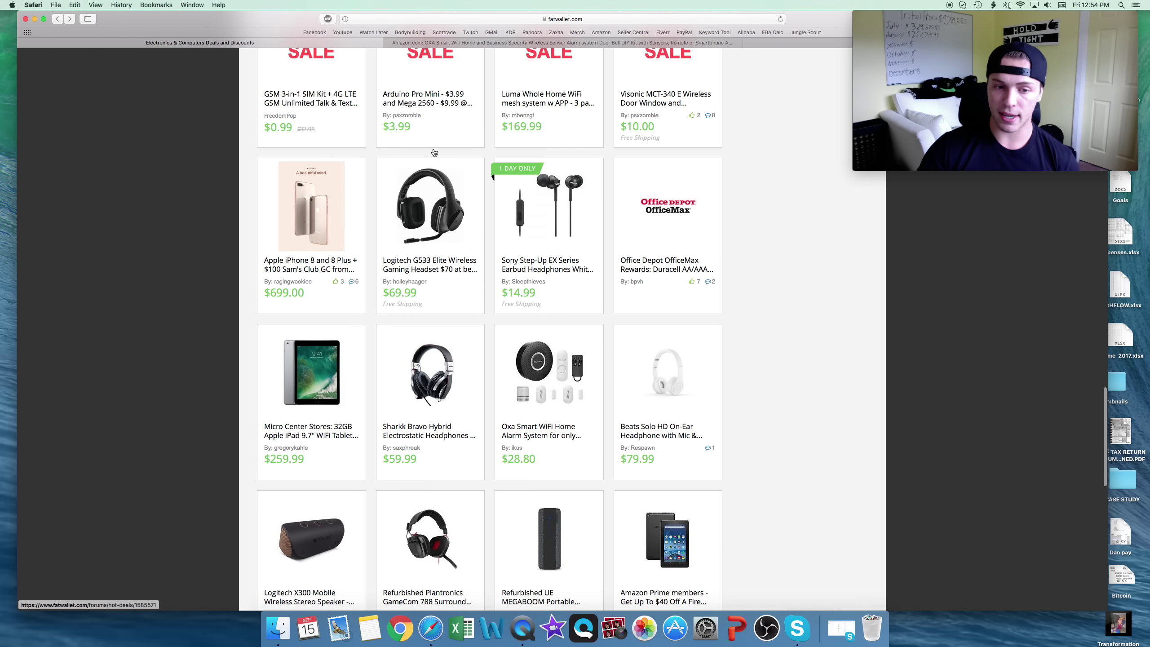
scroll(770, 204, down, 5)
scroll(755, 191, down, 7)
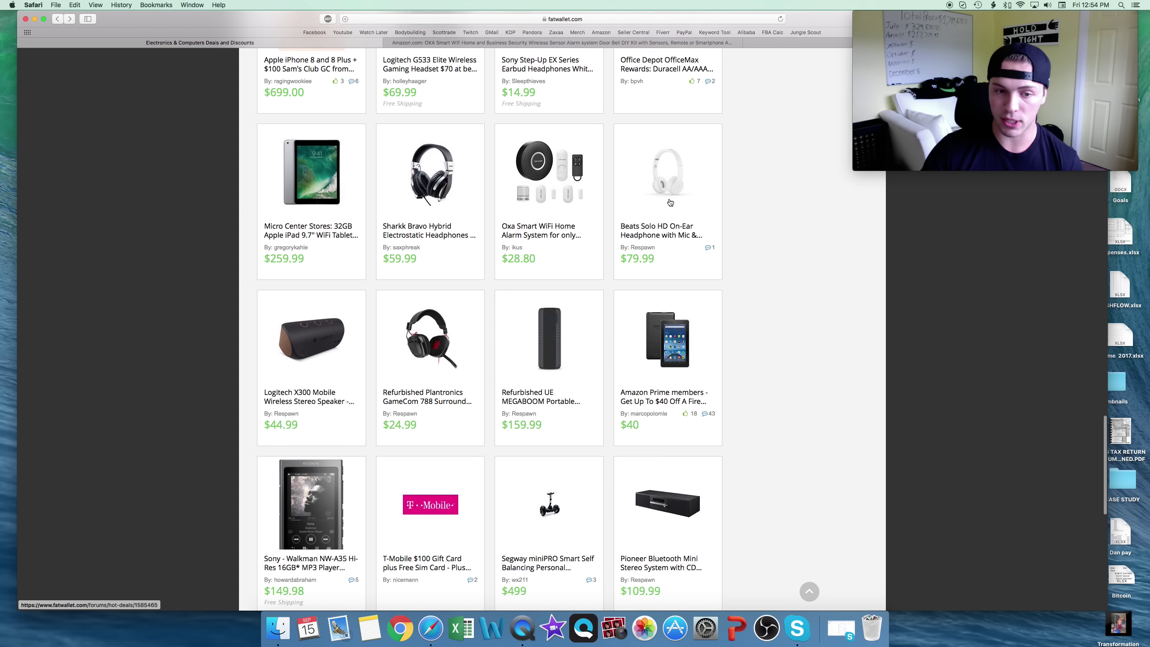
scroll(602, 213, down, 1)
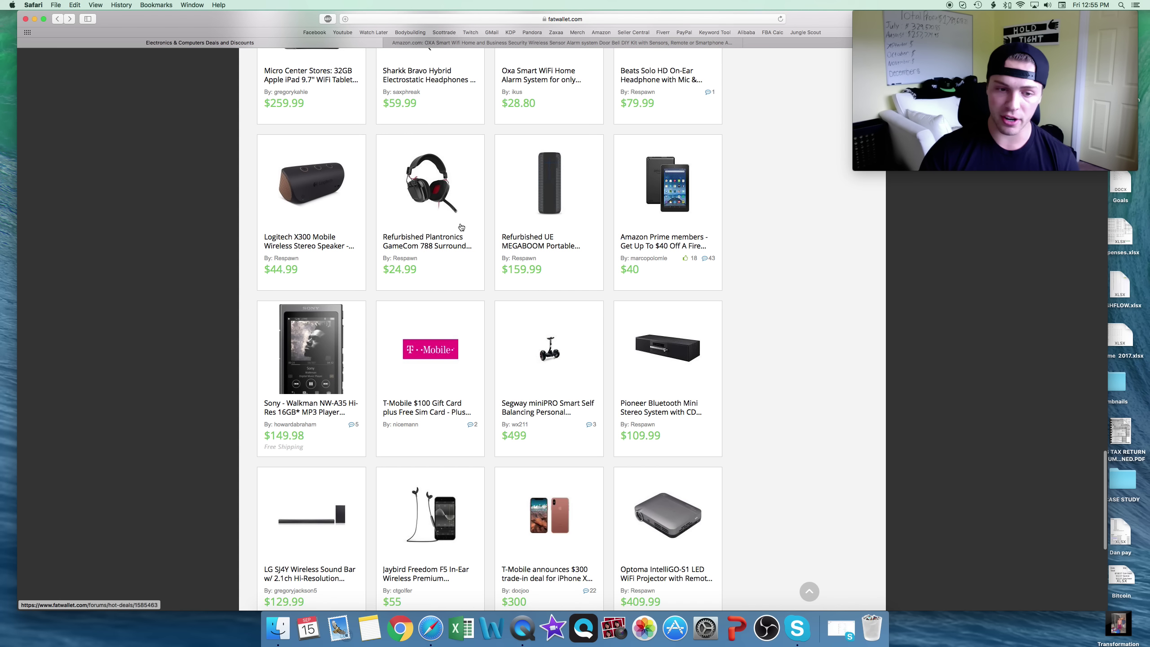
scroll(589, 207, down, 3)
scroll(574, 198, down, 7)
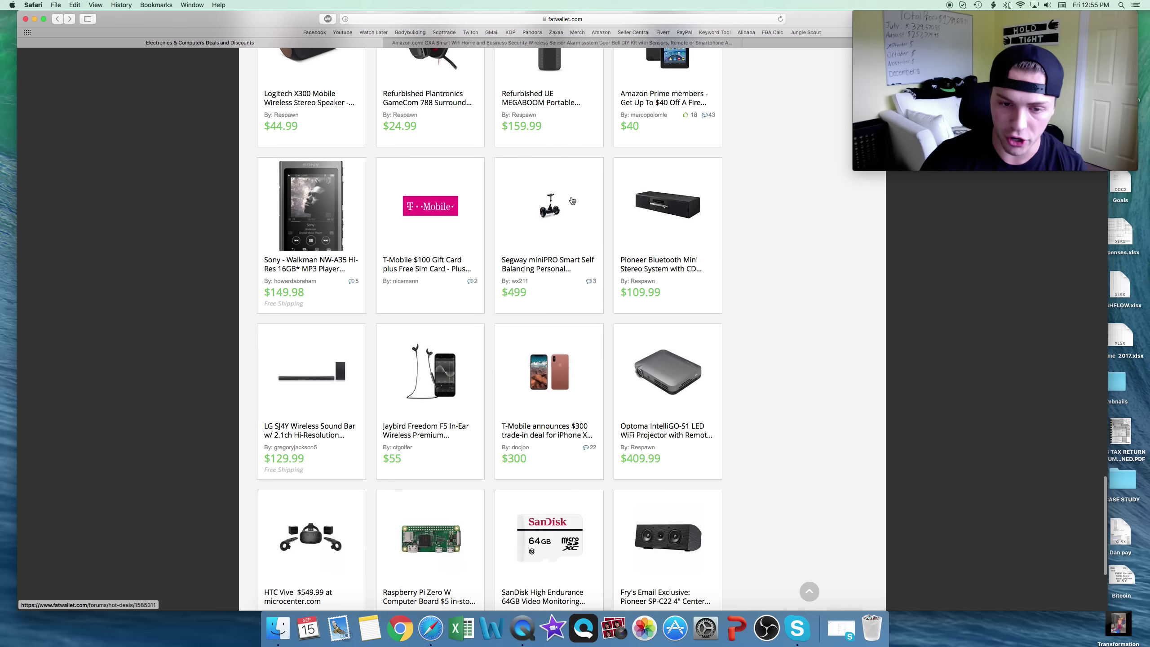
scroll(572, 200, down, 1)
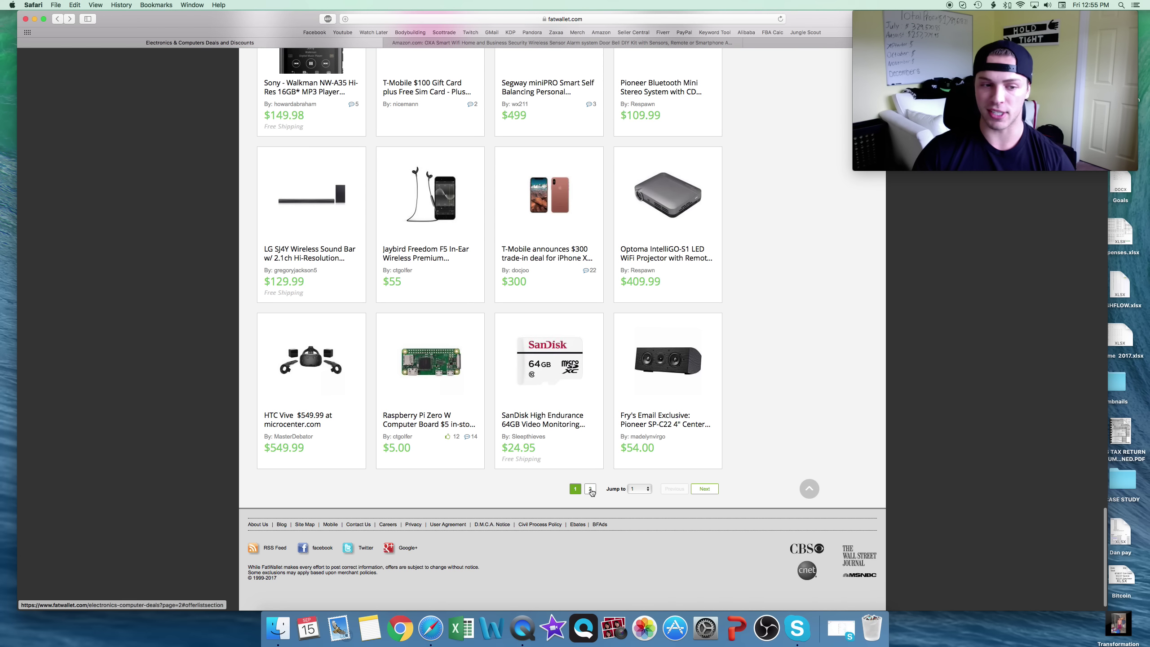
click(591, 491)
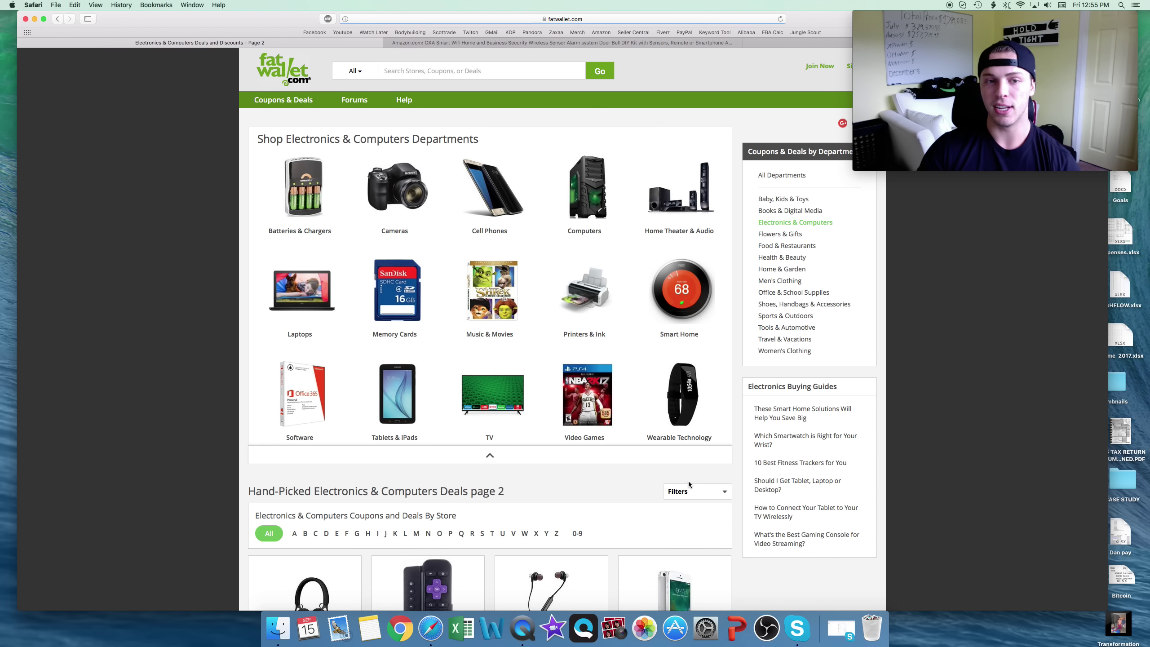
scroll(549, 367, down, 6)
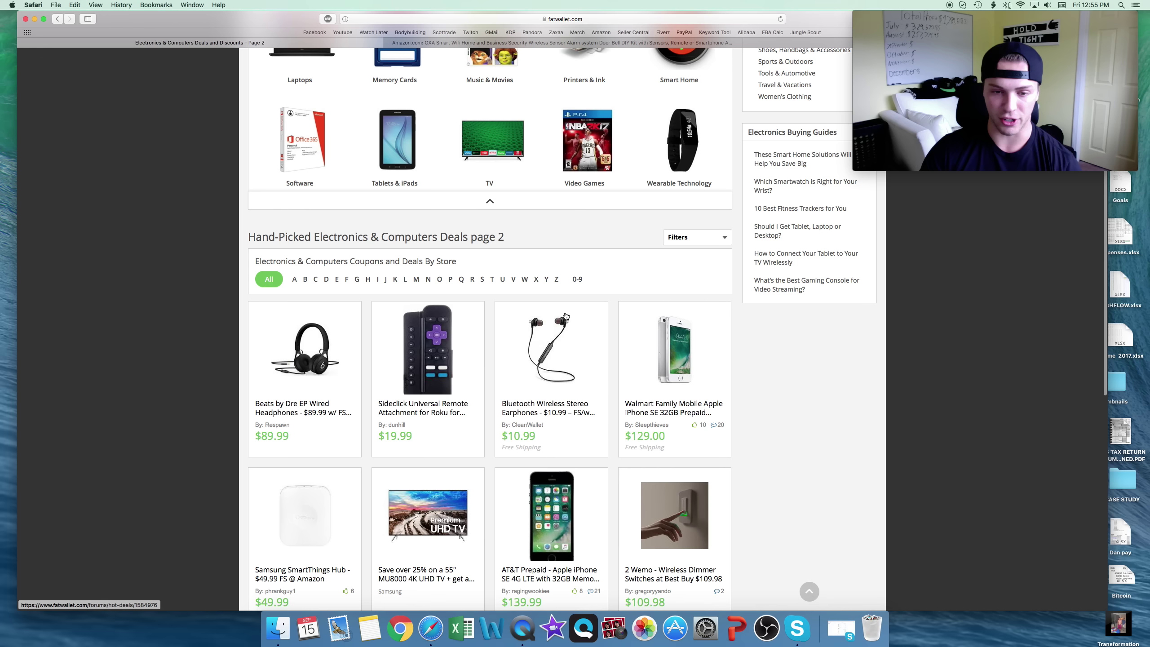
click(560, 327)
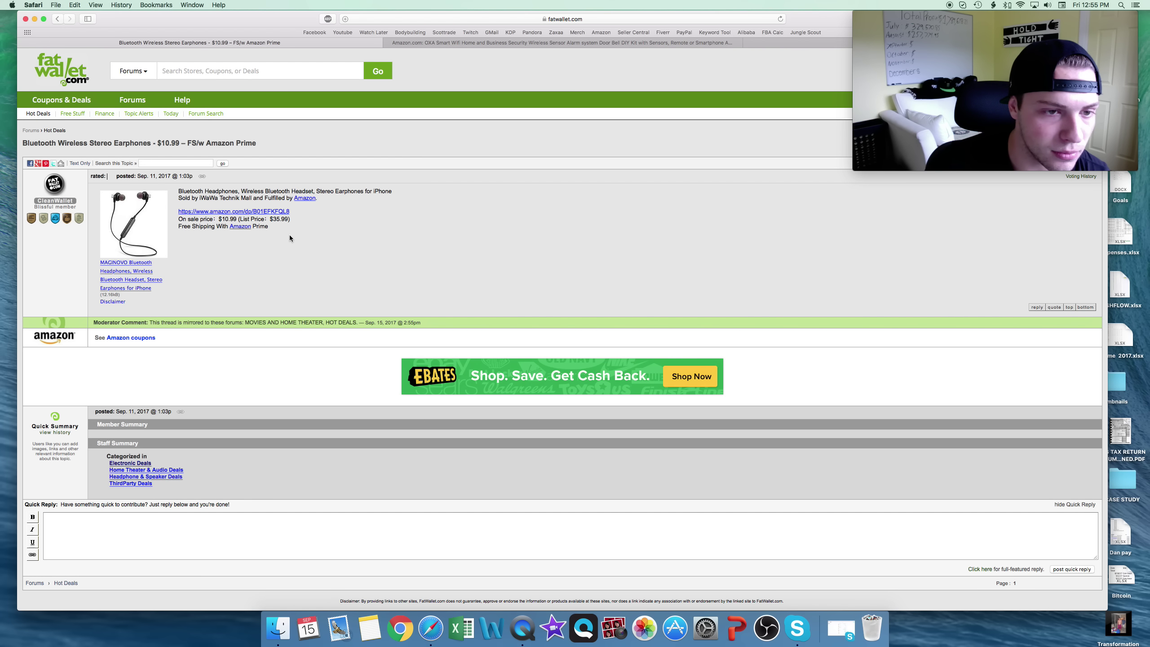
double_click(277, 220)
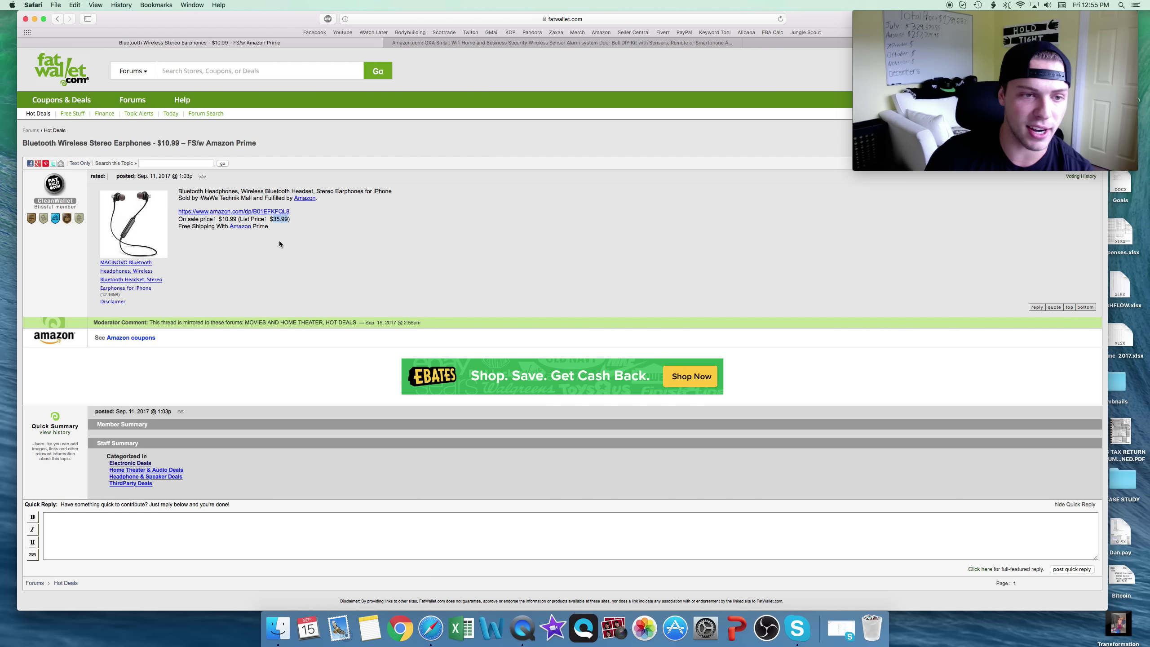
triple_click(176, 229)
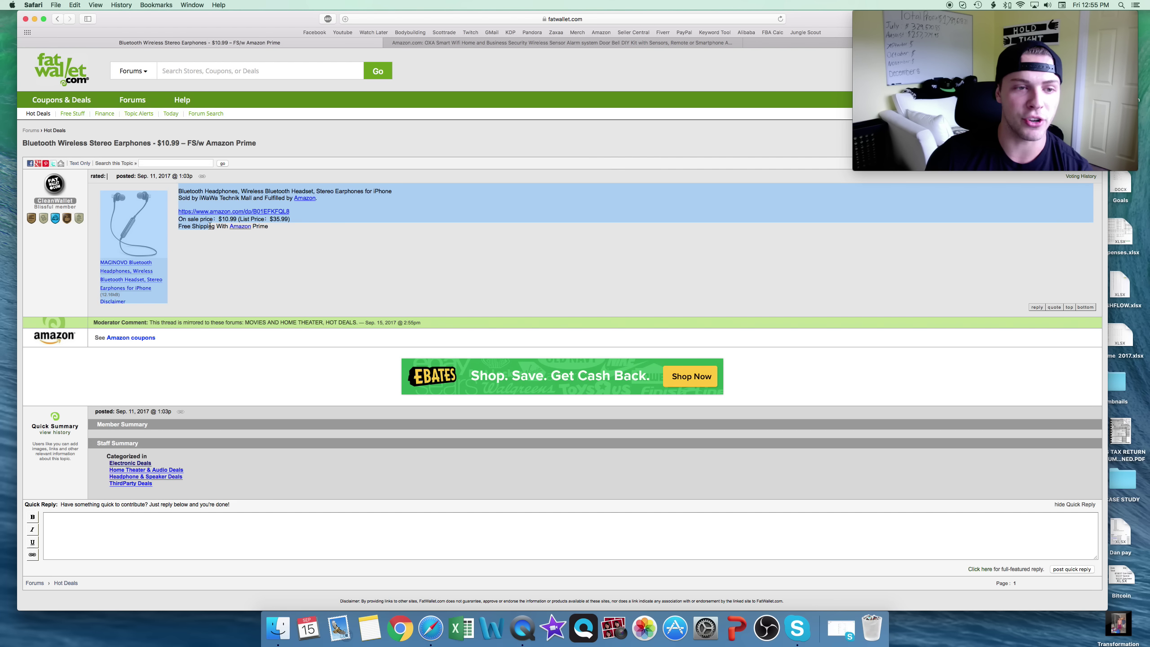
click(240, 233)
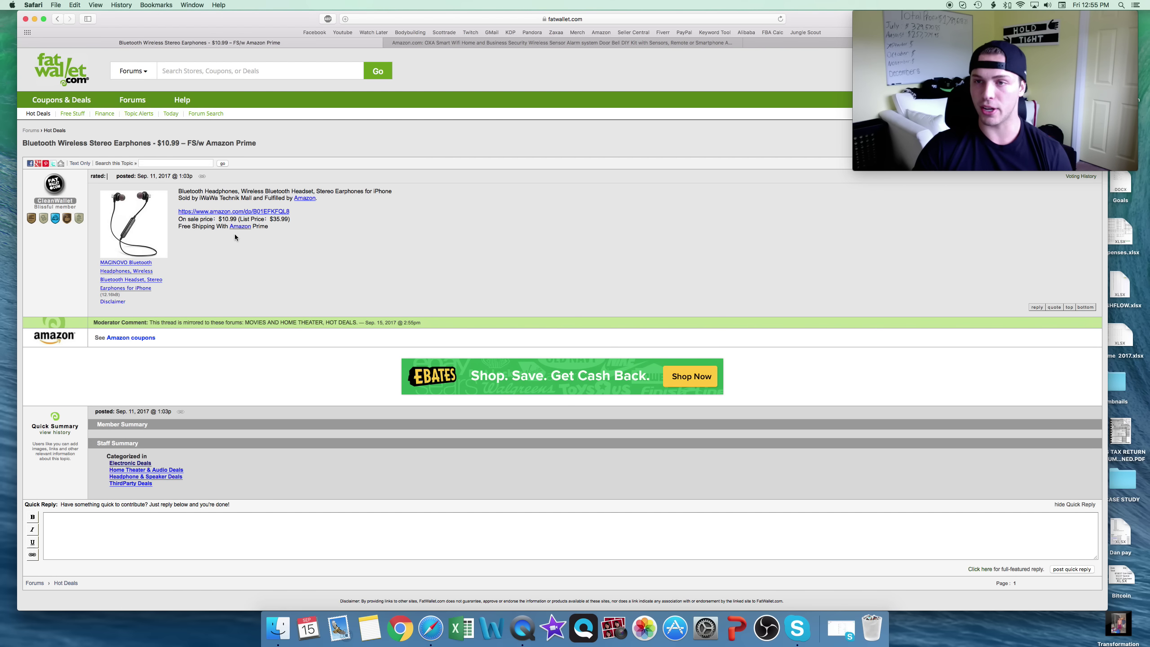
click(57, 18)
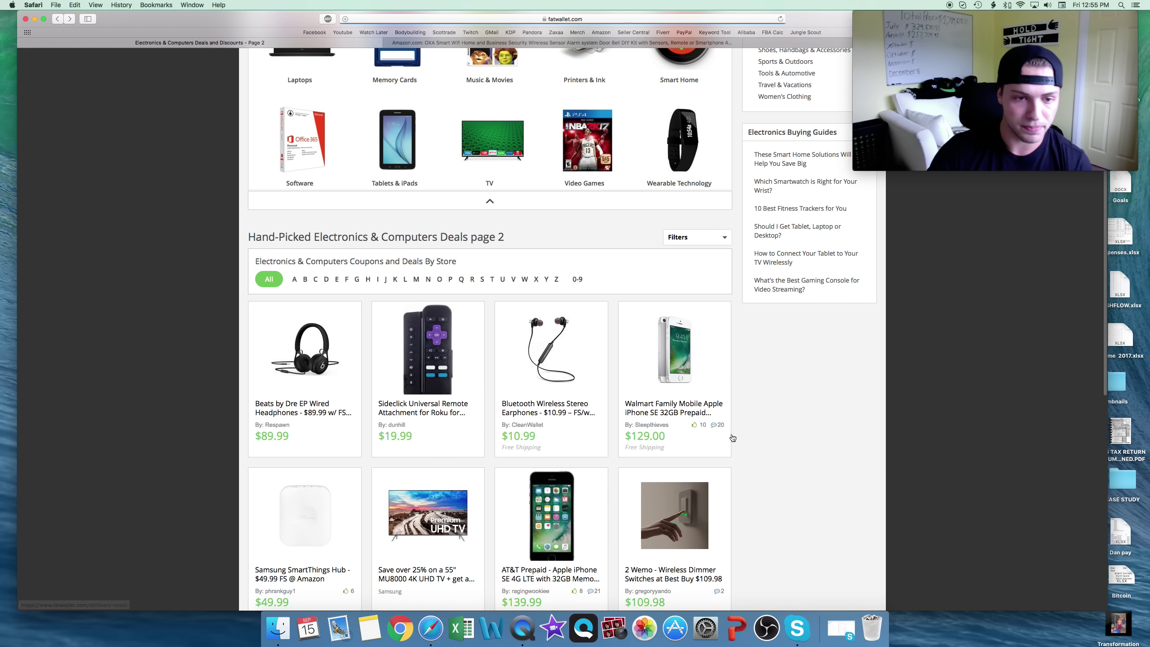
scroll(580, 342, up, 6)
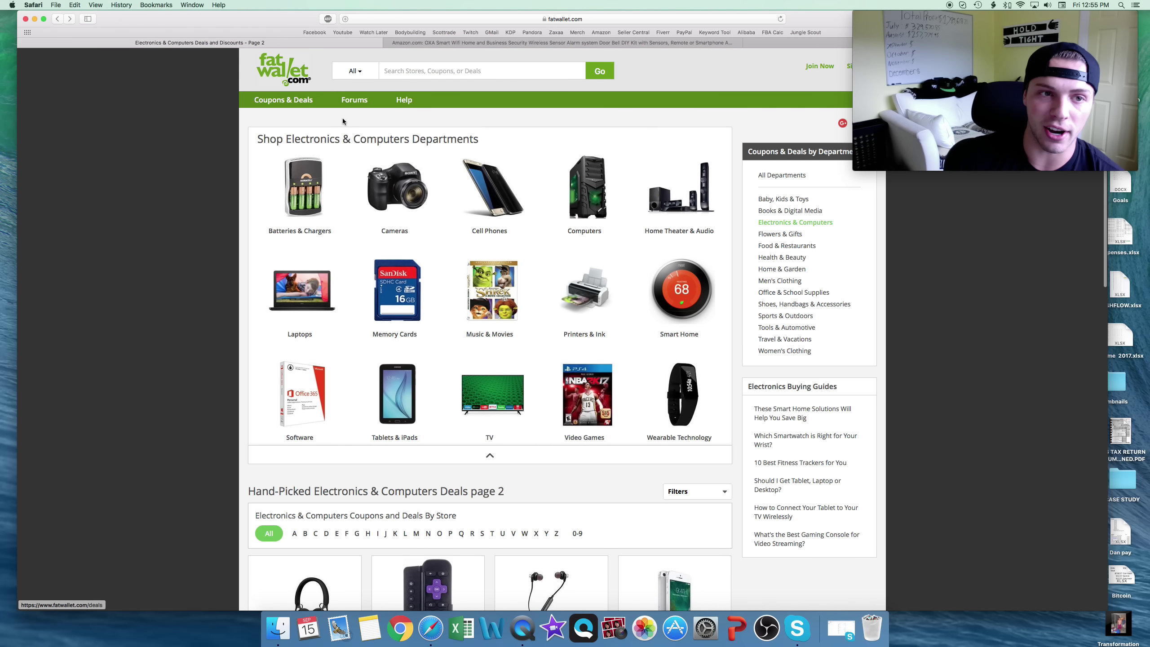
Step: Open the Baby, Kids & Toys section of FatWallet's Hand-Picked Coupons & Deals
click(284, 100)
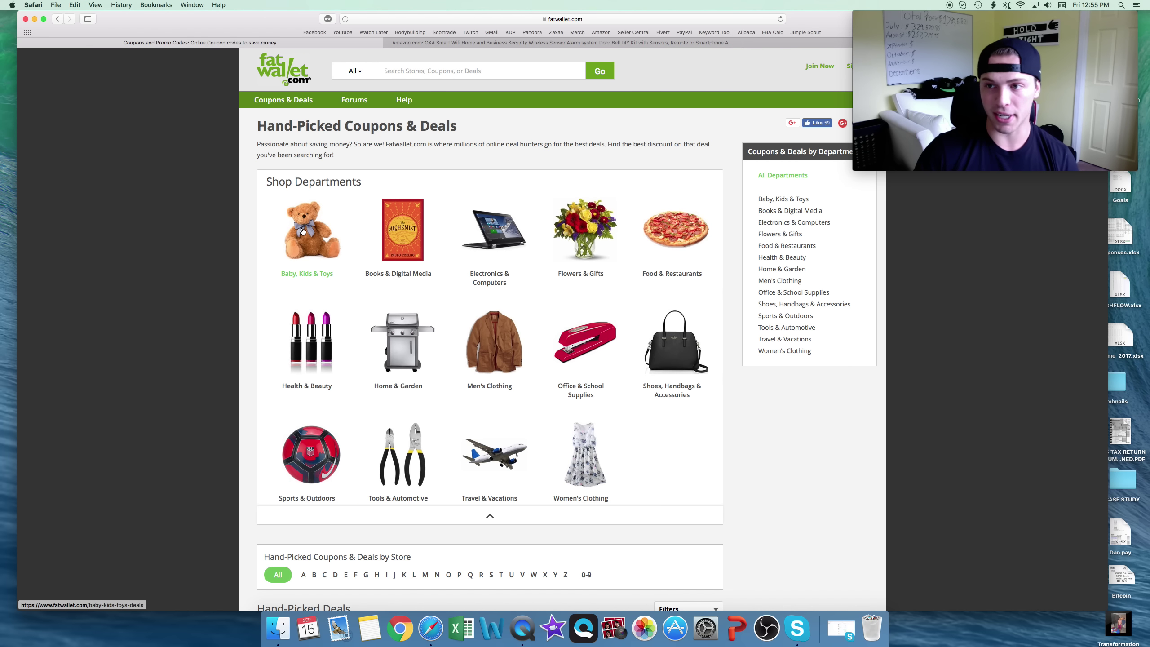
scroll(183, 232, down, 5)
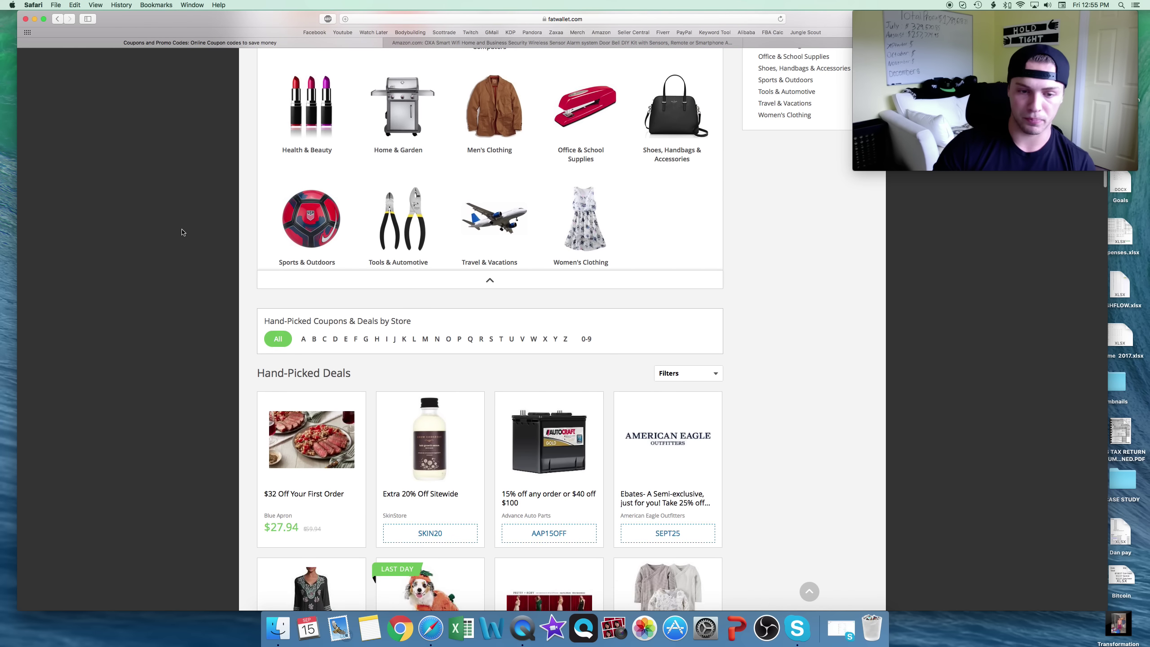
scroll(183, 231, up, 5)
click(307, 232)
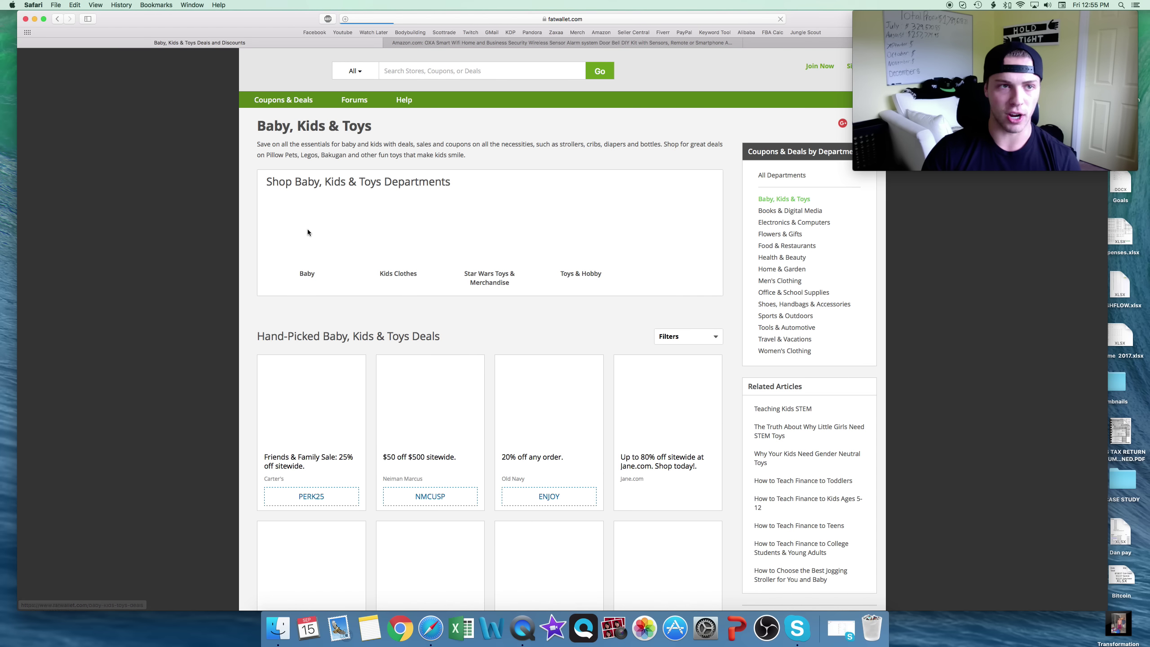
Step: Scroll through the toy deals and open the Walmart Toy Clearance card
scroll(207, 288, down, 3)
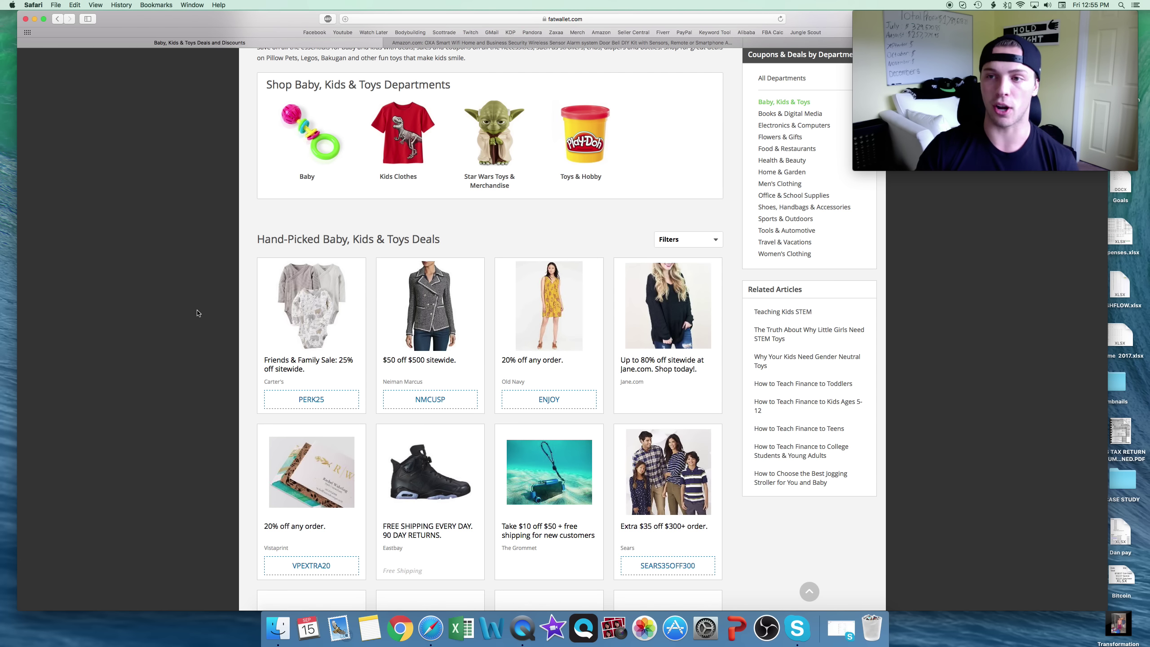
scroll(199, 310, down, 5)
scroll(215, 297, down, 10)
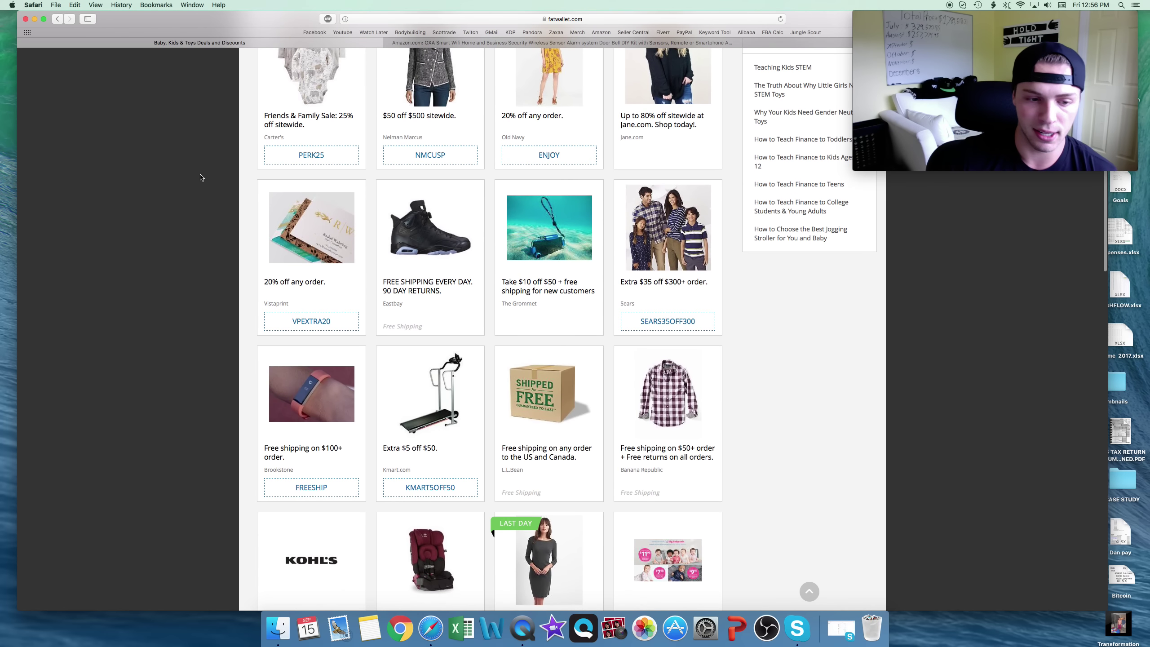
scroll(308, 194, down, 3)
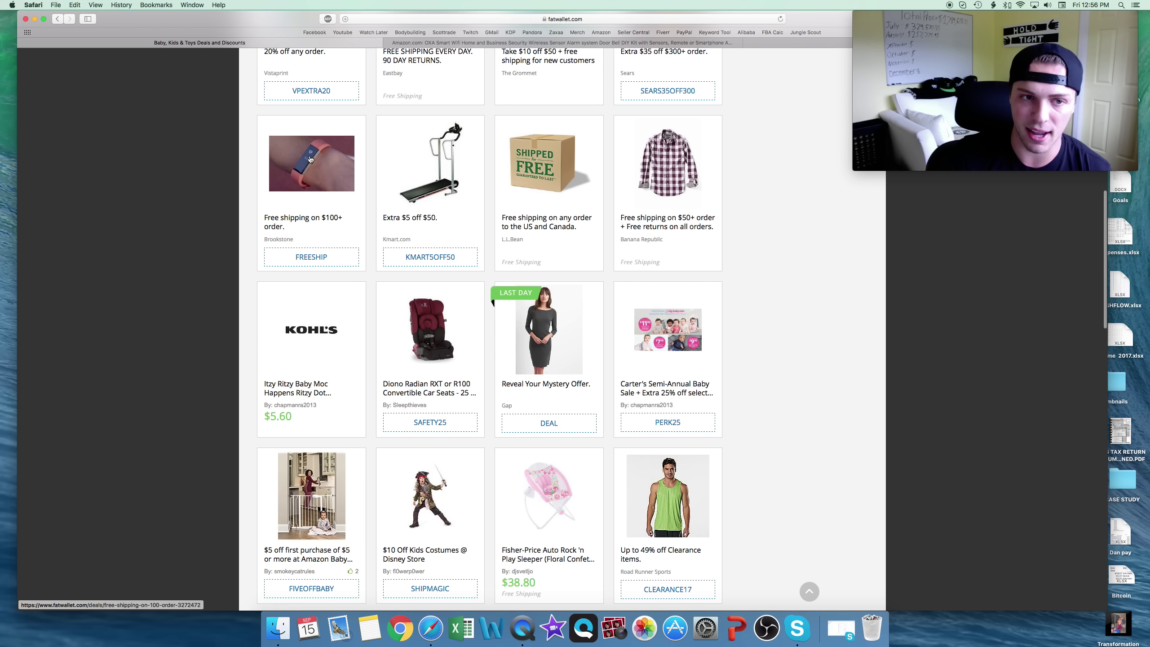
scroll(288, 235, down, 15)
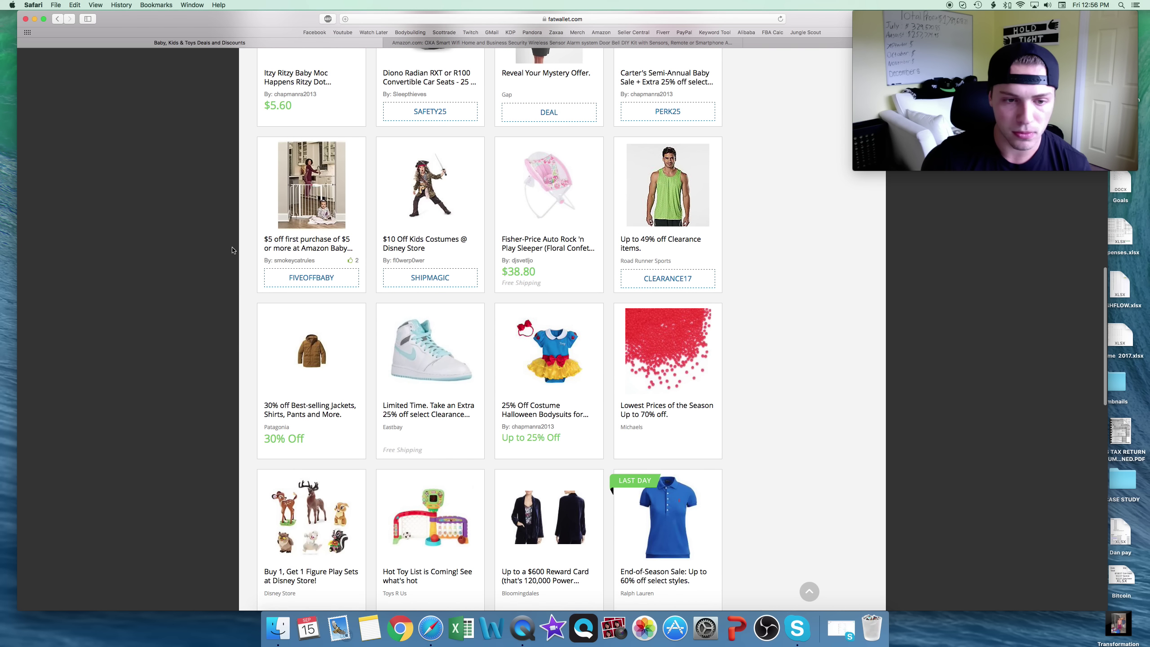
scroll(747, 237, down, 12)
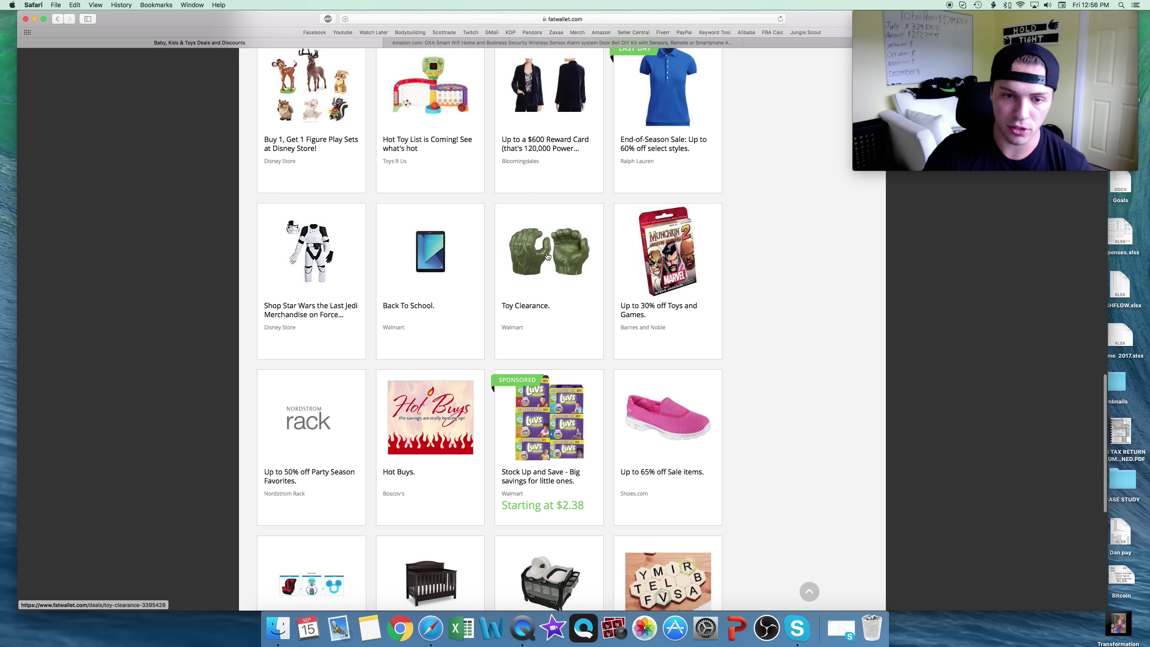
click(548, 256)
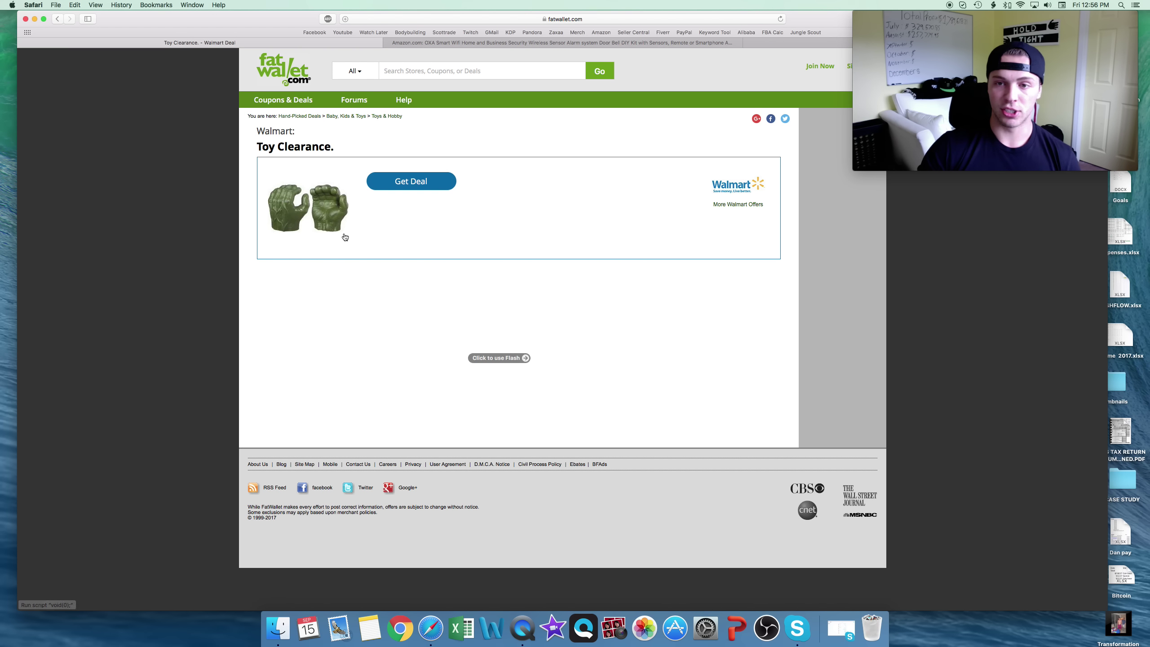
Step: Follow the deal to Walmart and open the $6.40 Marvel Avengers Hulk Gamma Grip Fists page
click(400, 183)
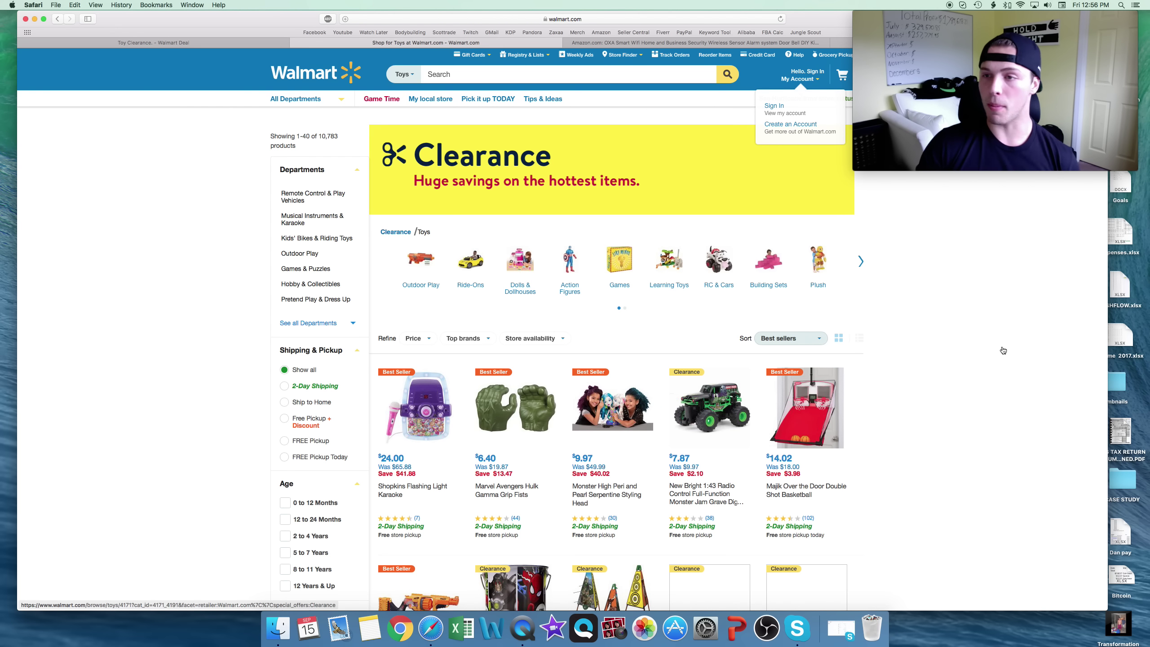
scroll(1003, 346, down, 3)
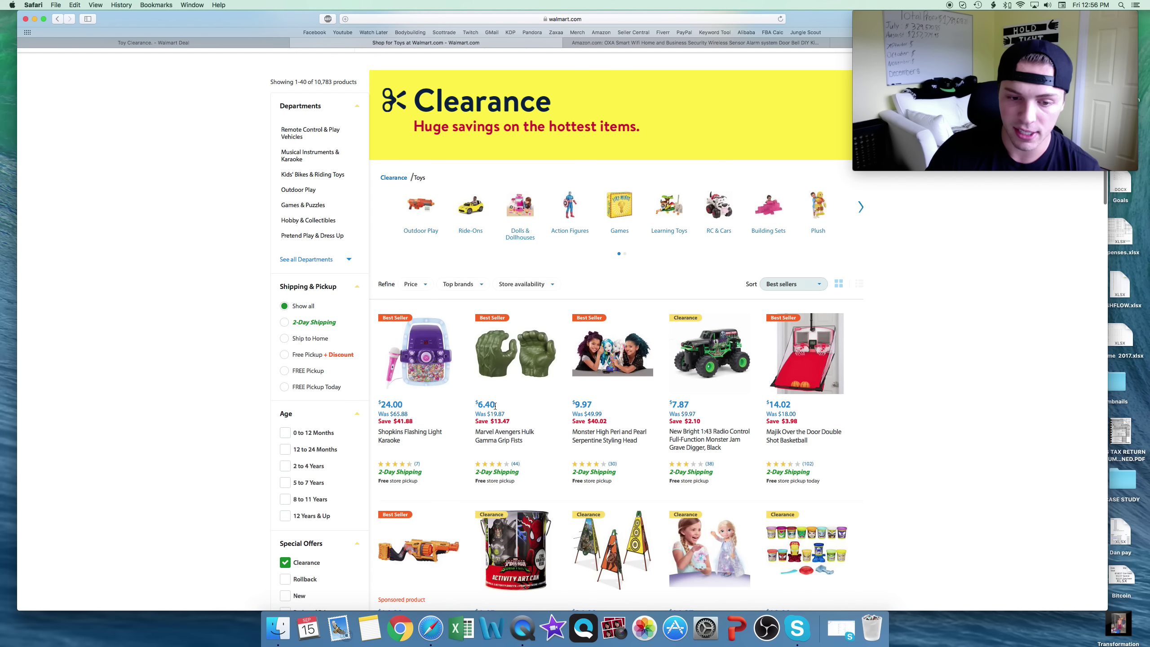
click(491, 432)
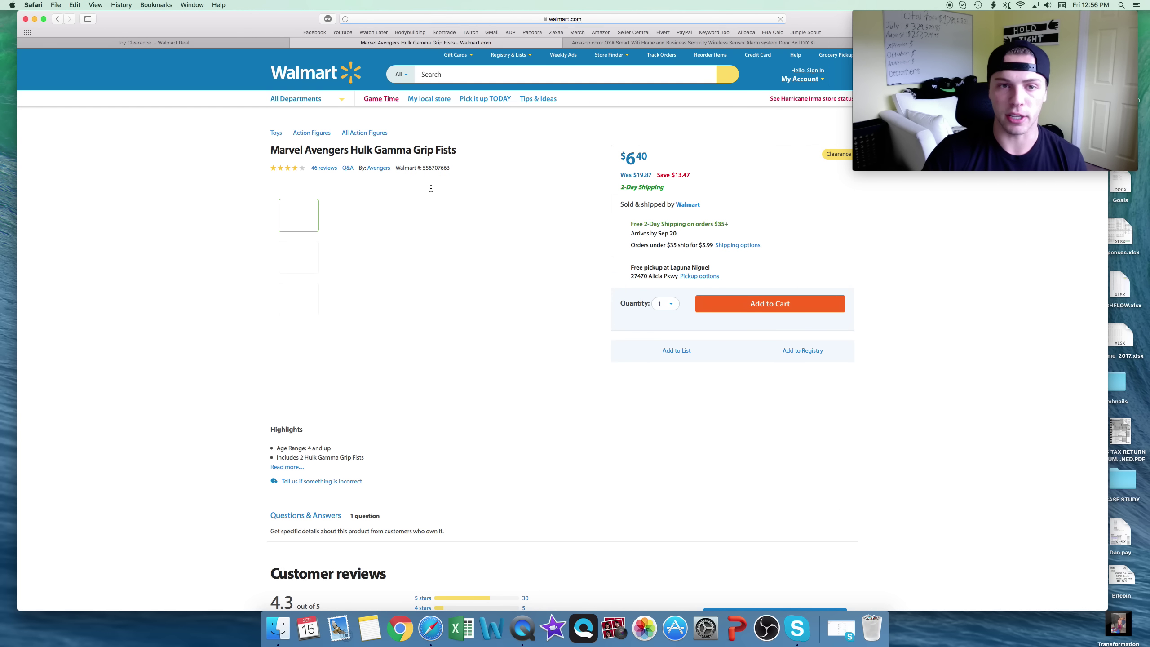
Step: Select the Hulk Gamma Grip Fists product title, then switch back to the Amazon tab
mouse_move(268, 155)
mouse_down()
mouse_move(458, 152)
mouse_move(275, 156)
mouse_up()
key(super+c)
click(277, 146)
click(461, 151)
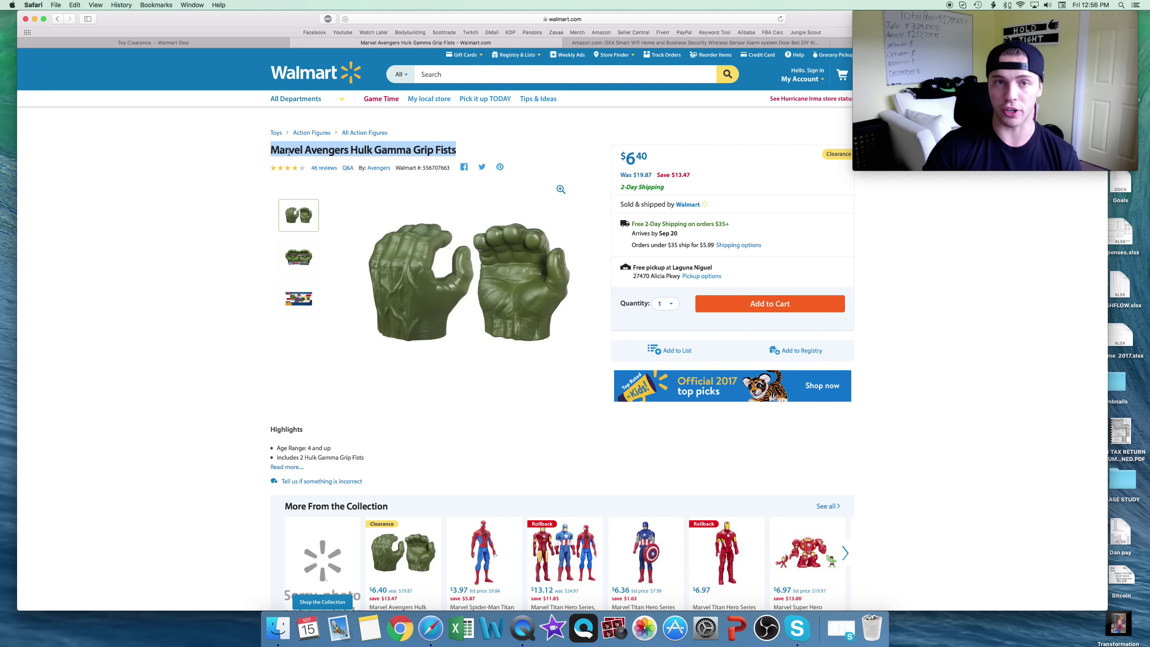
click(570, 42)
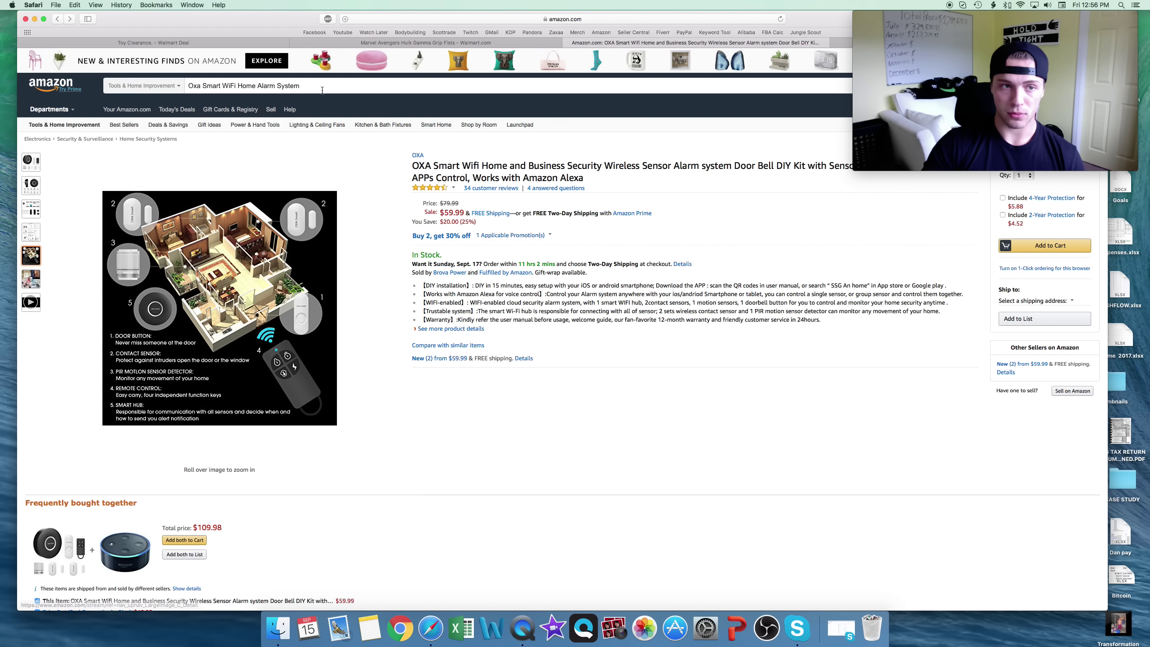
Step: Search Amazon for 'Marvel Avengers Hulk Gamma Grip Fists' (11 results from $11.99) and compare with Walmart
click(164, 89)
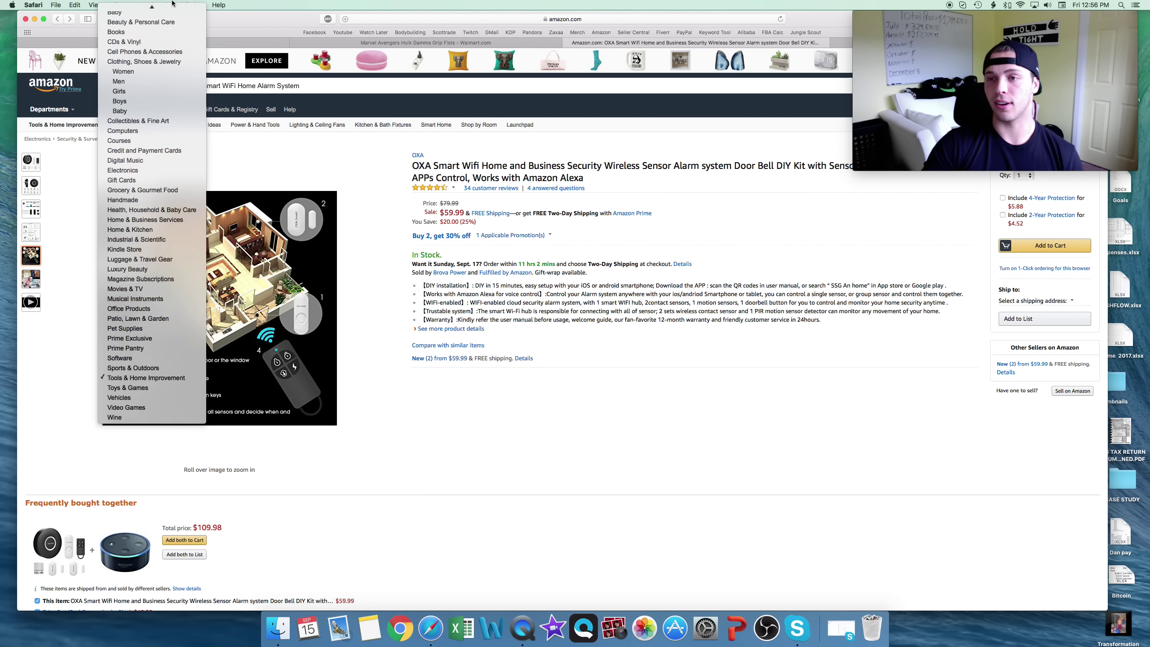
click(172, 9)
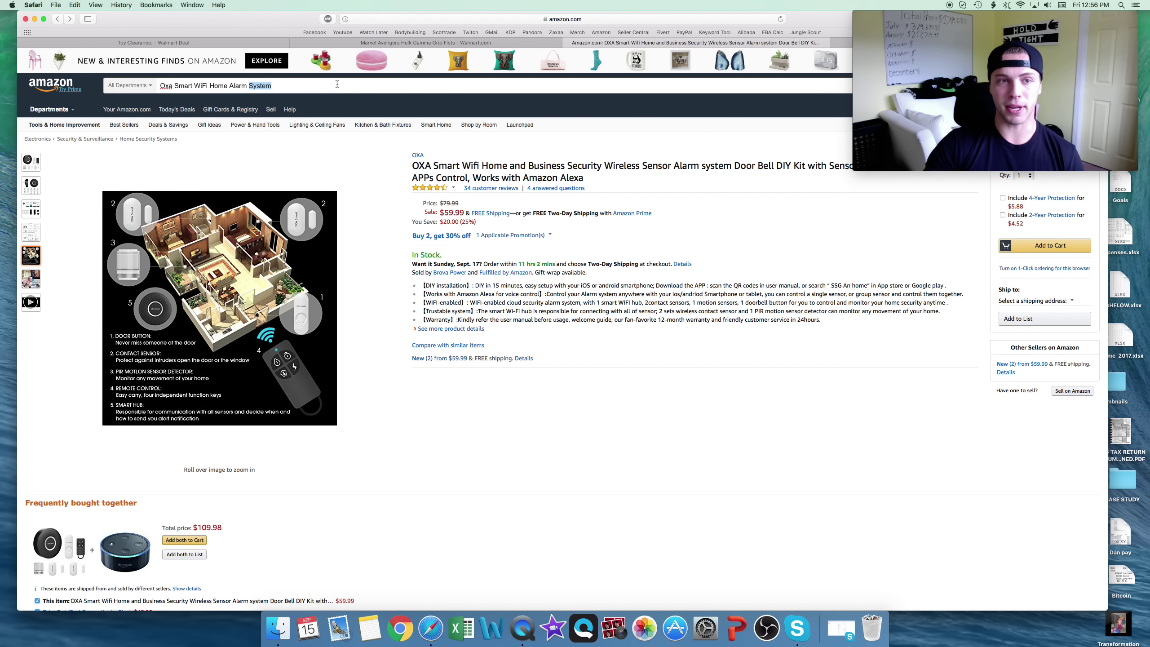
triple_click(337, 84)
key(super+v)
key(Return)
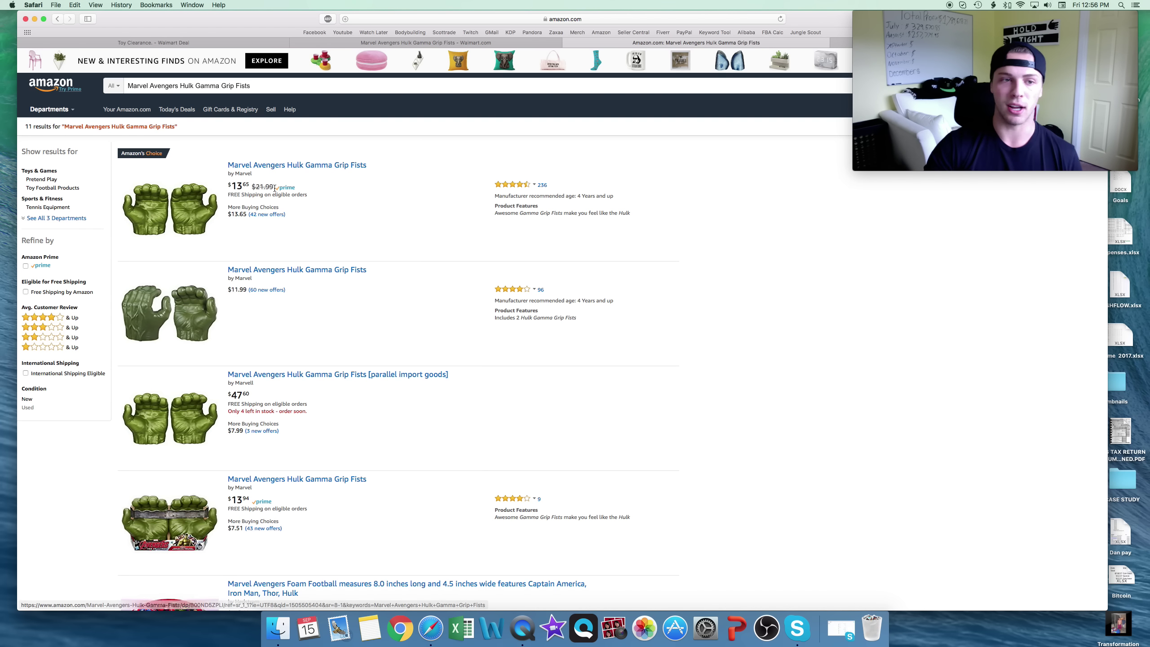
click(396, 43)
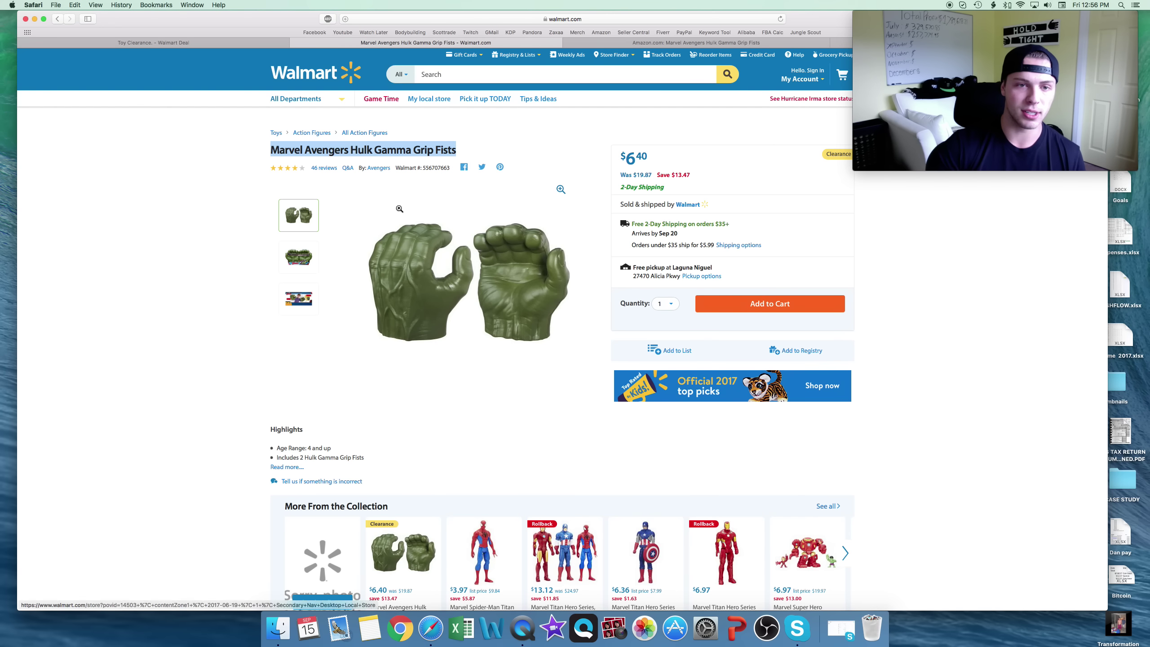
click(646, 42)
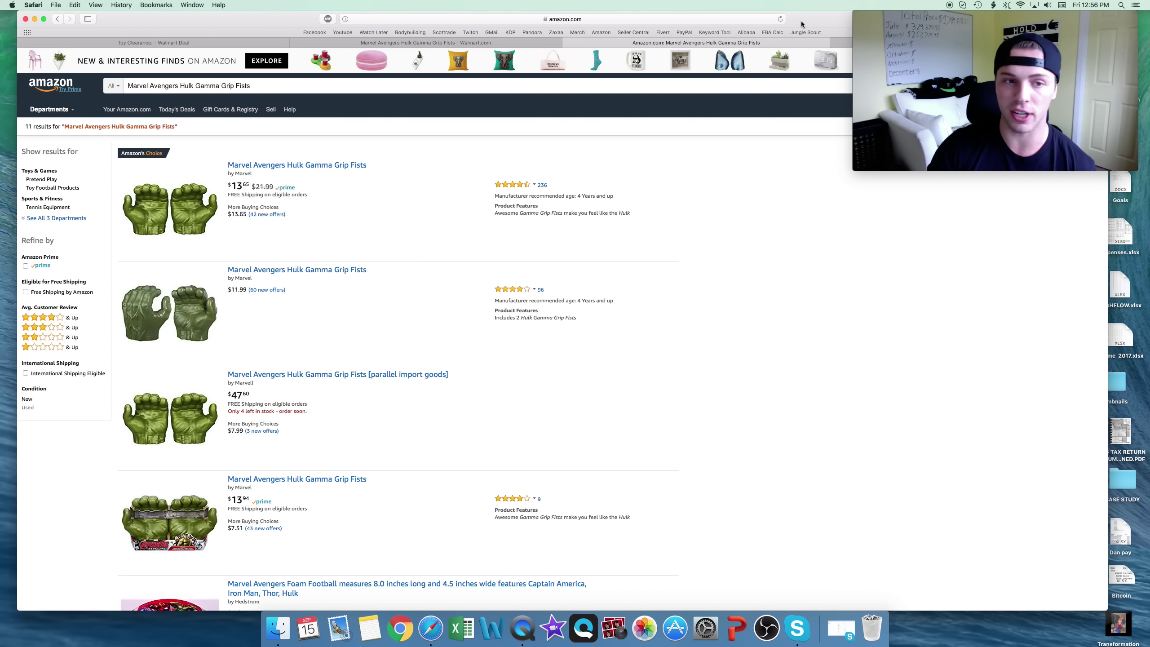
click(821, 44)
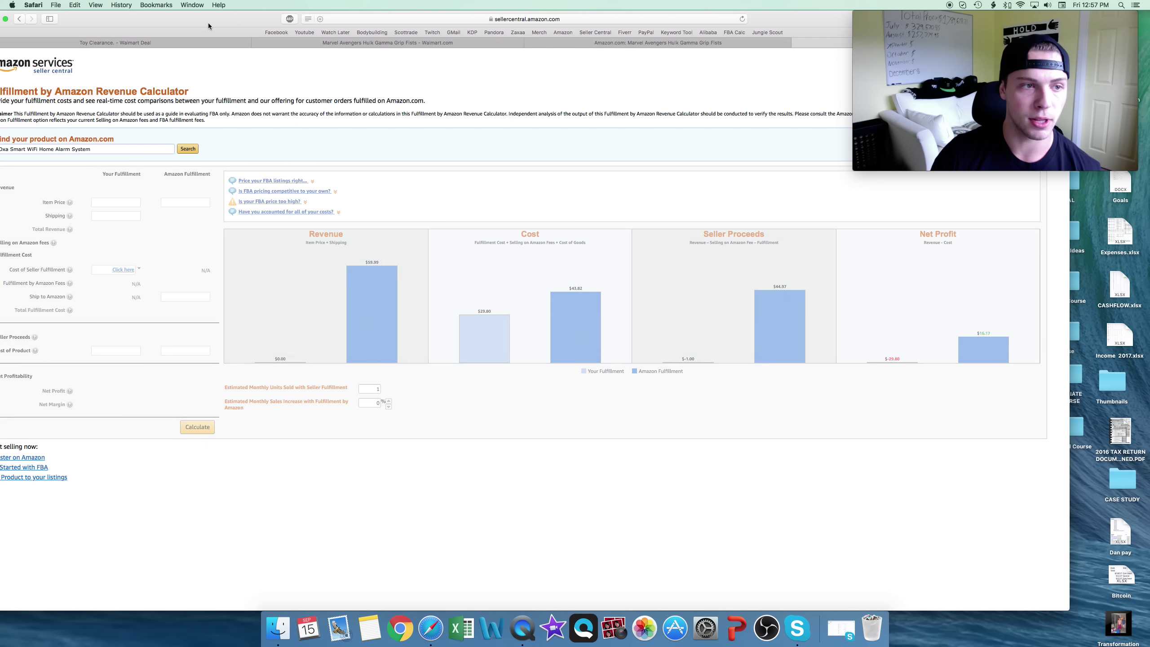
Step: Look up Marvel Avengers Hulk Gamma Grip Fists in the FBA calculator and select the second match
drag(208, 22, 253, 22)
triple_click(114, 149)
key(super+v)
click(240, 152)
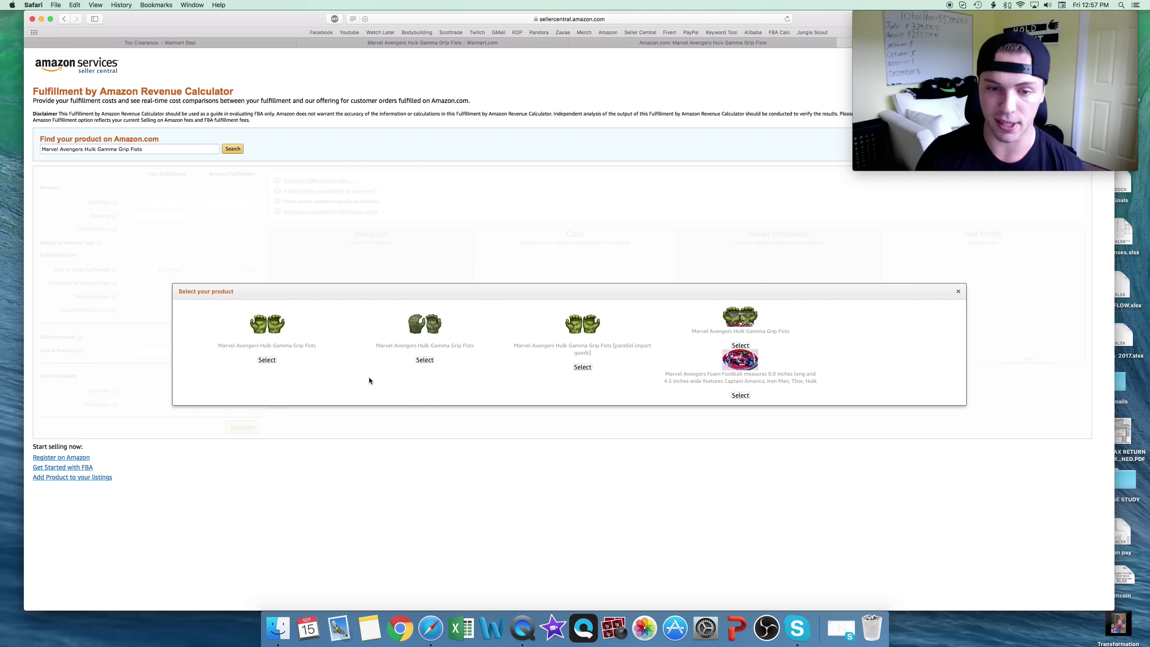
click(426, 360)
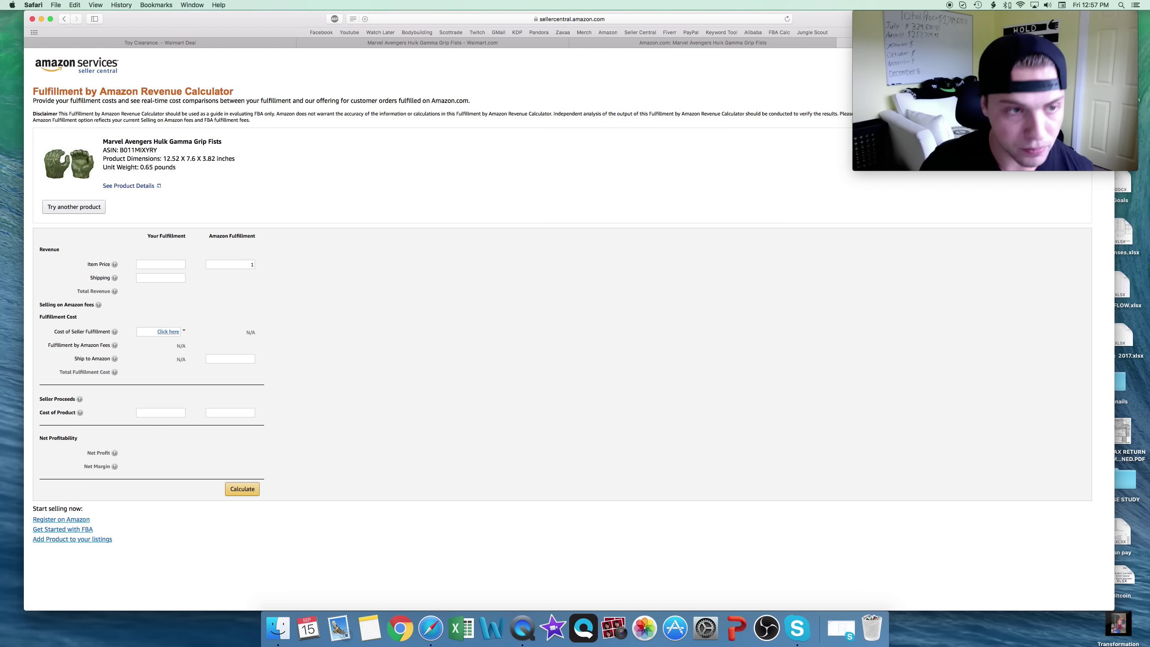
Step: Calculate with price 13.65 and cost 6.40, giving $1.08 profit, then go back a page
text(65)
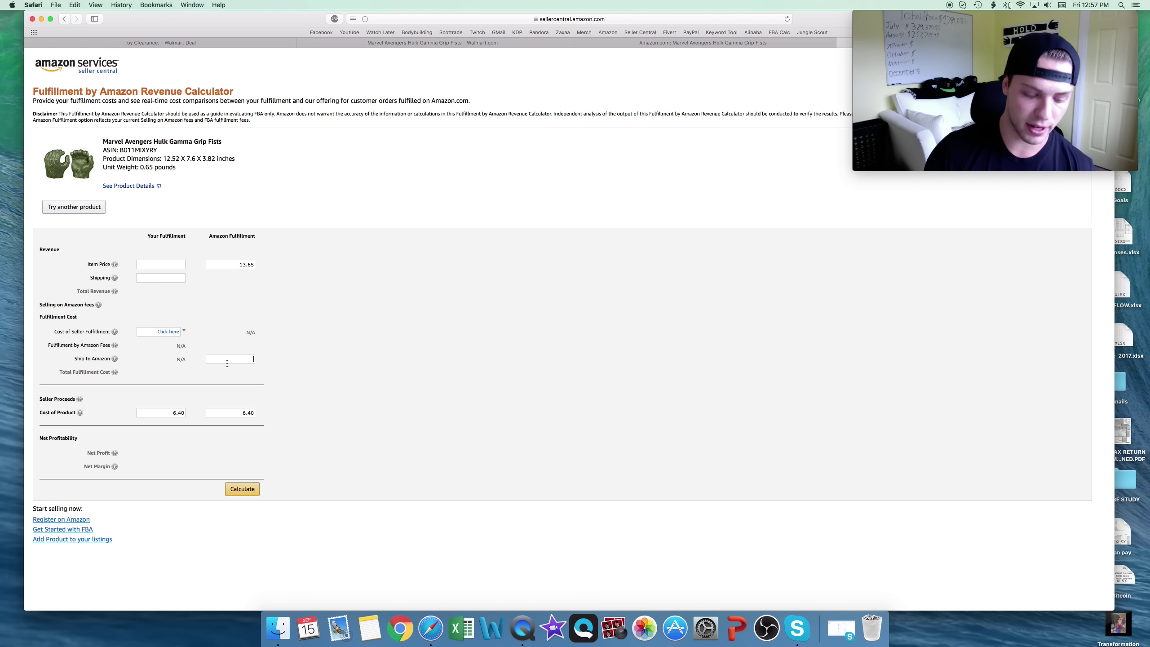
text(1)
click(241, 490)
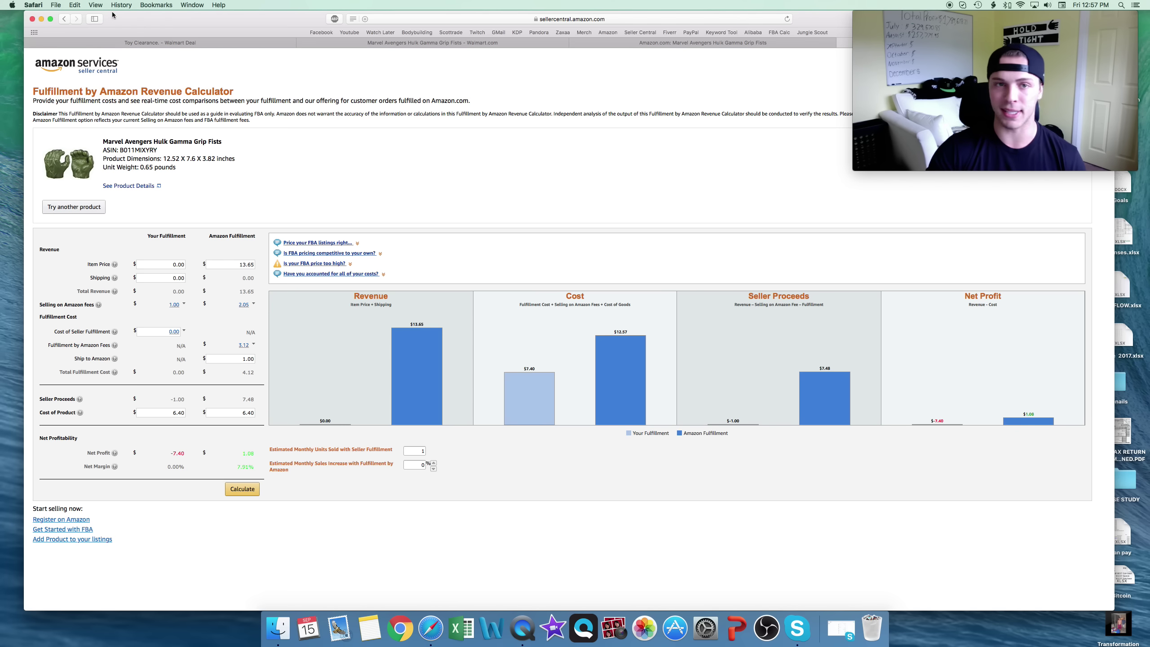
click(64, 19)
Step: Close the Toy Clearance, Walmart Hulk fists and Amazon results tabs, then go to the Amazon home page
click(369, 43)
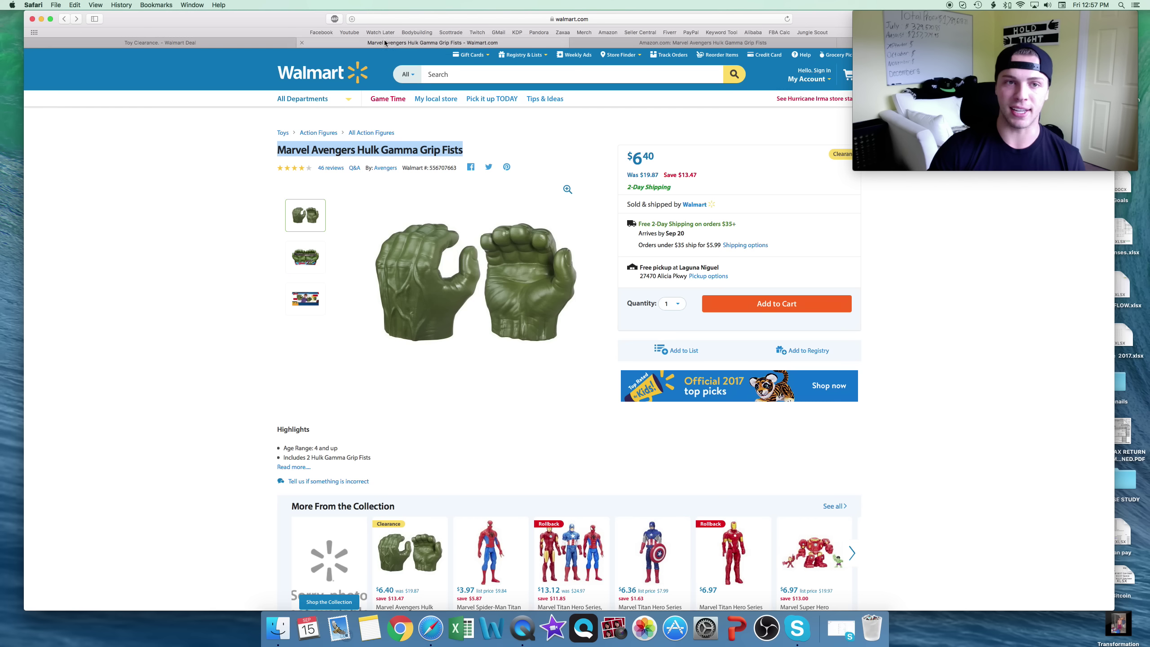
click(28, 43)
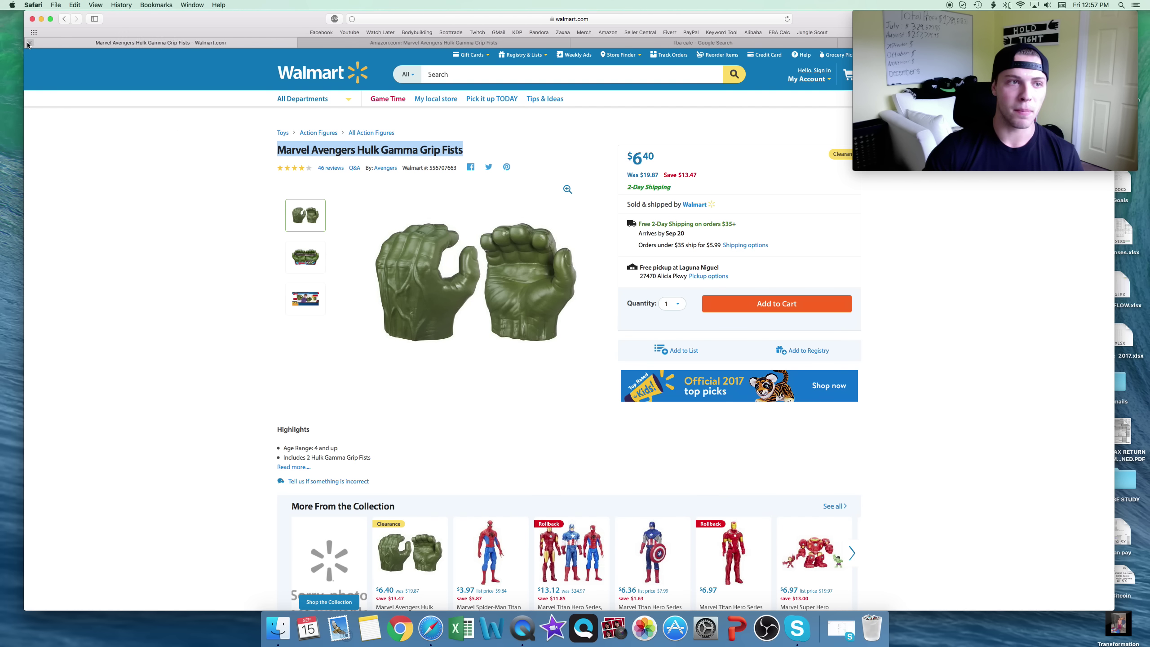
click(28, 43)
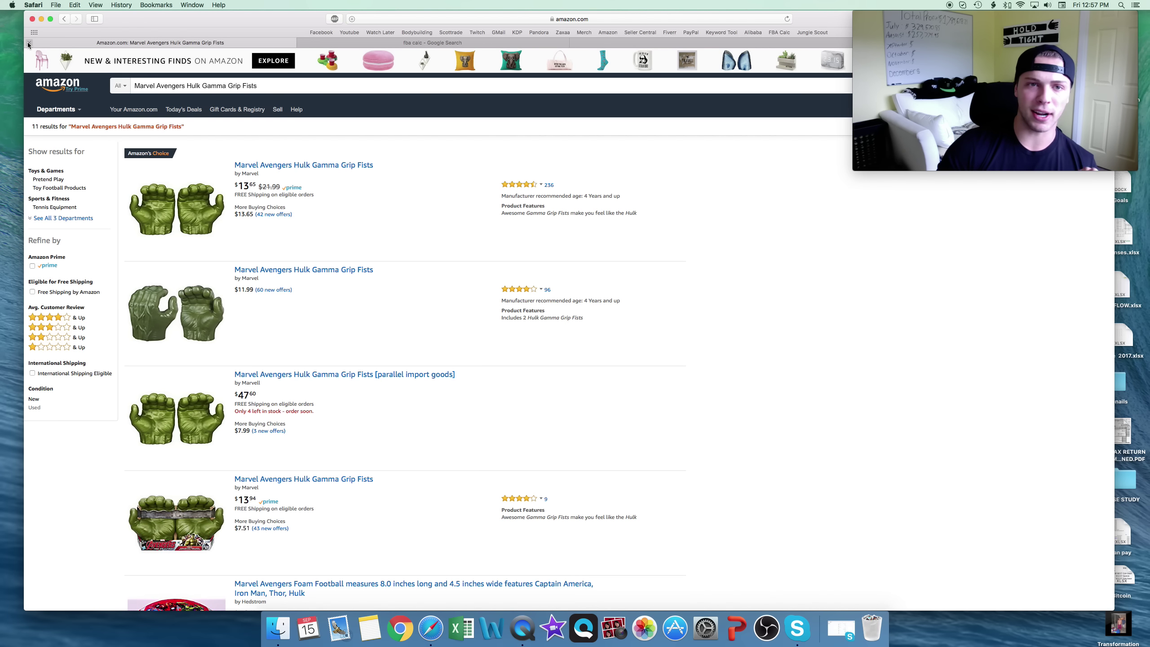
click(28, 43)
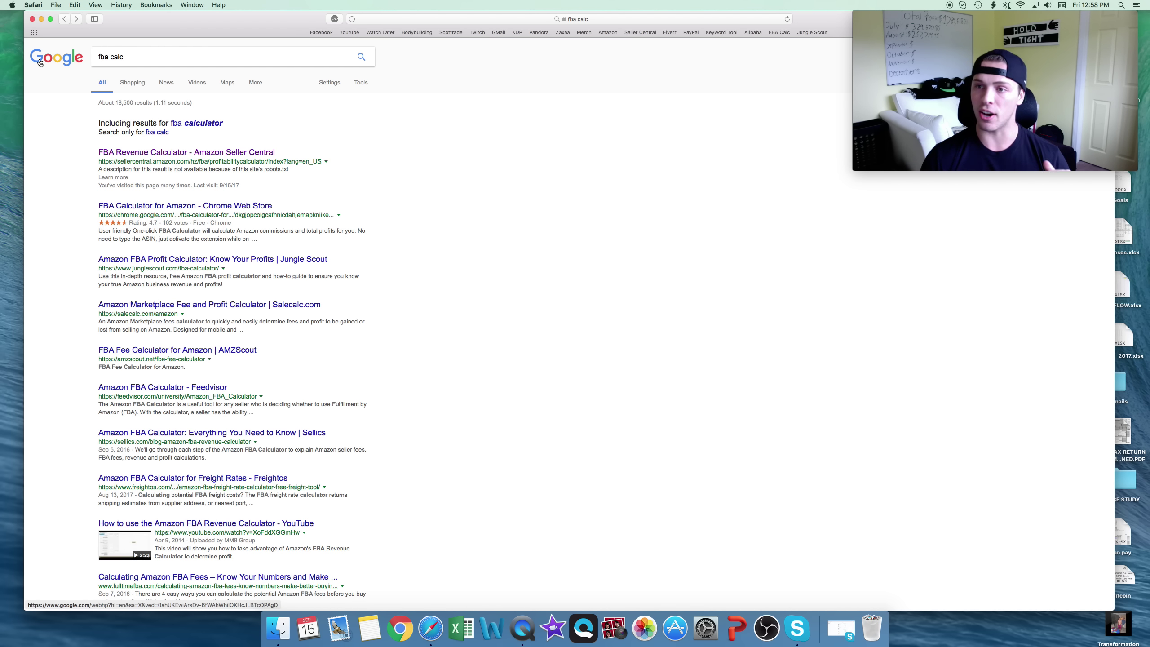
click(612, 32)
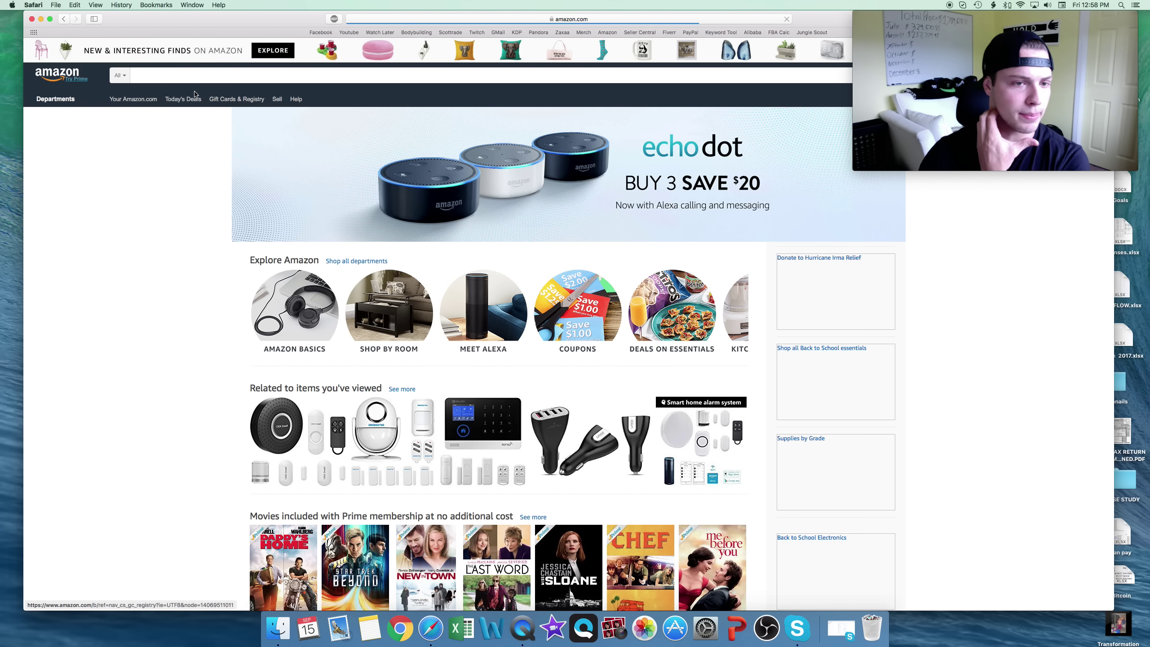
Step: Open the OXA alarm's 'New (2) from $59.99' offers, toggle the Prime filter on and off, then return
click(292, 411)
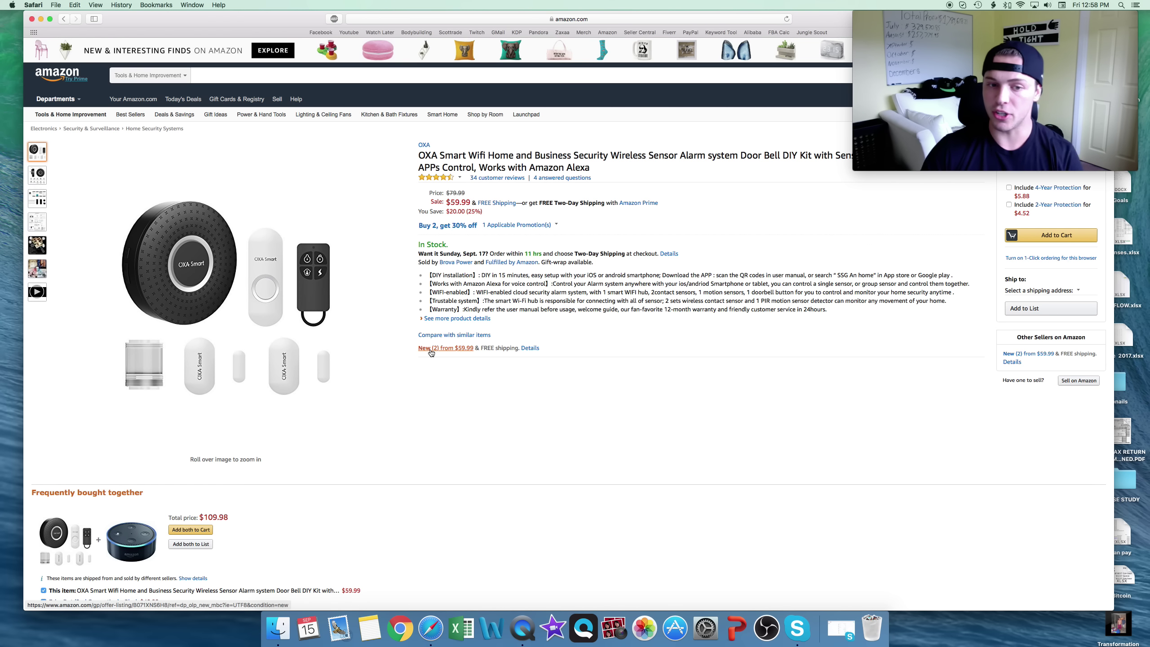
click(456, 352)
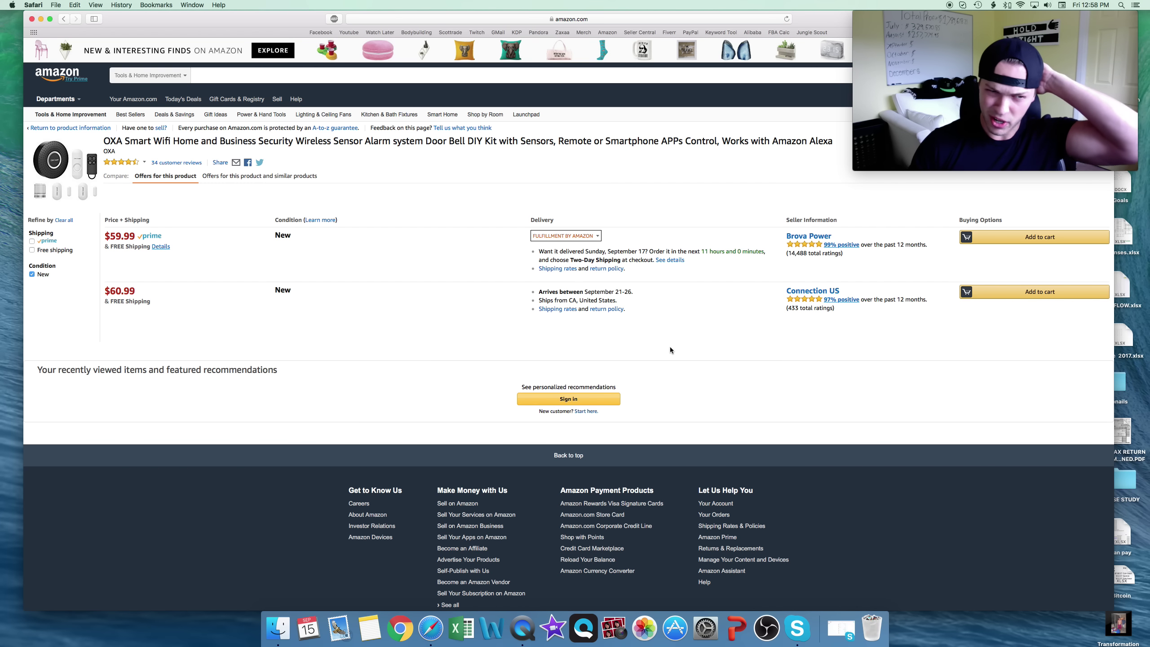
click(32, 242)
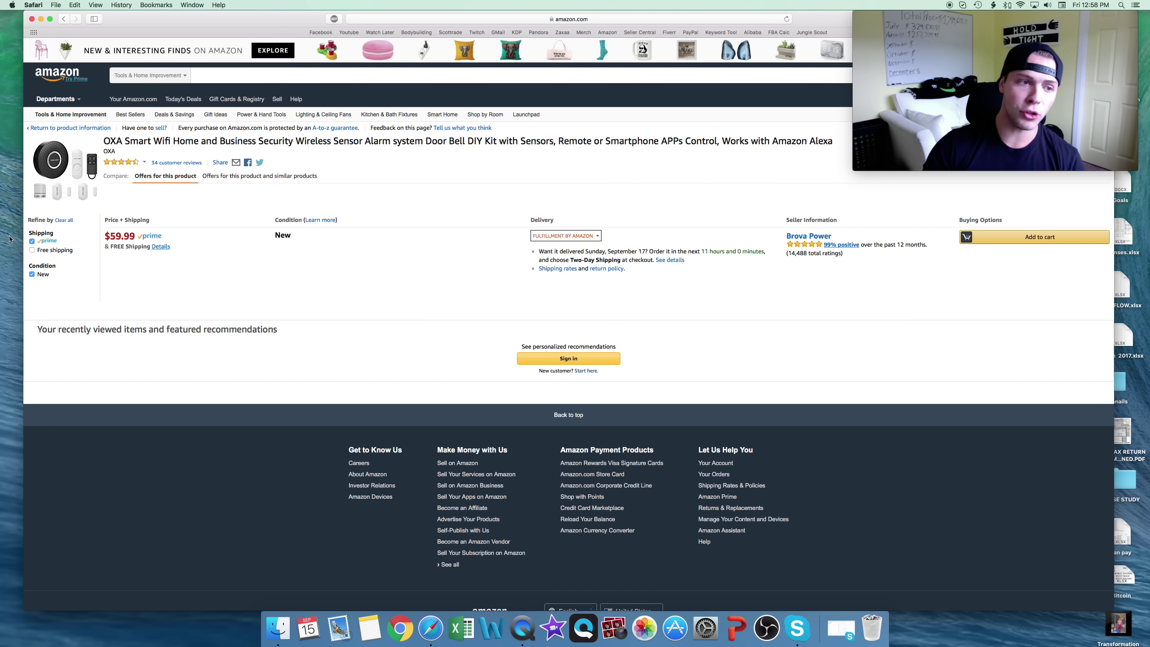
click(32, 241)
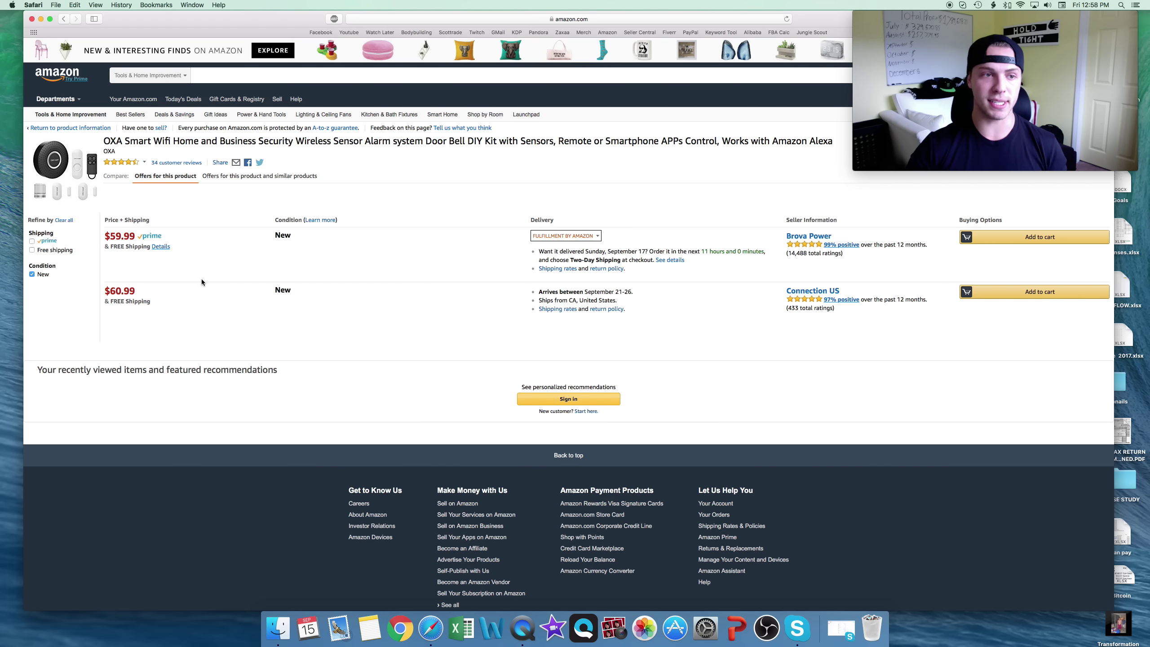
click(64, 20)
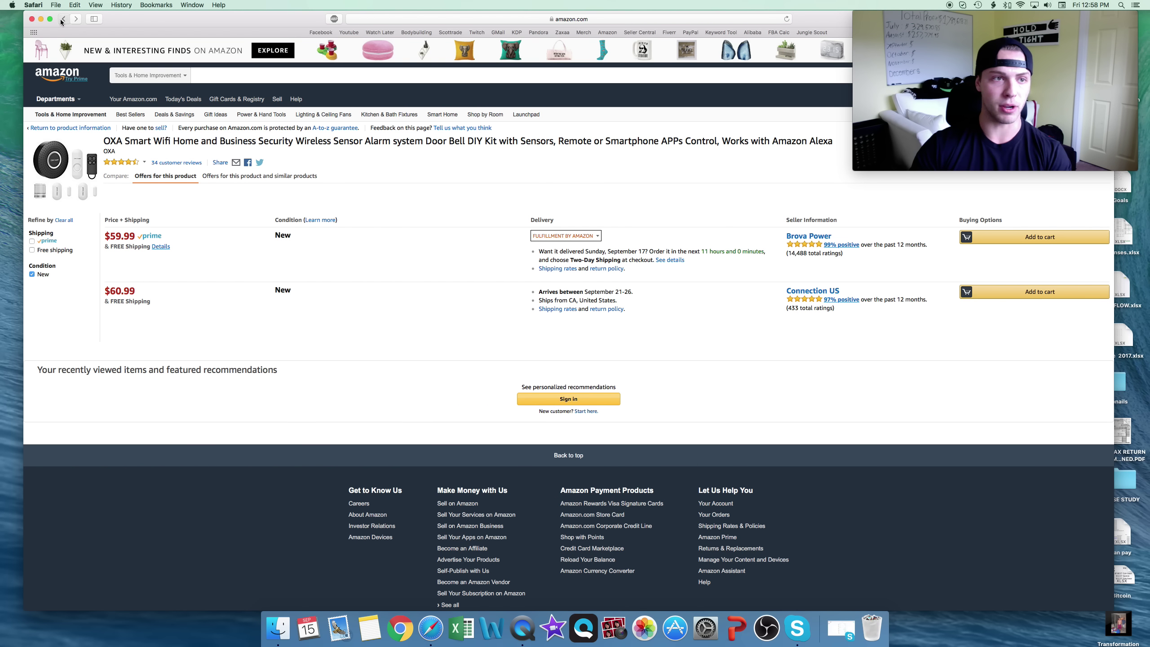
click(63, 19)
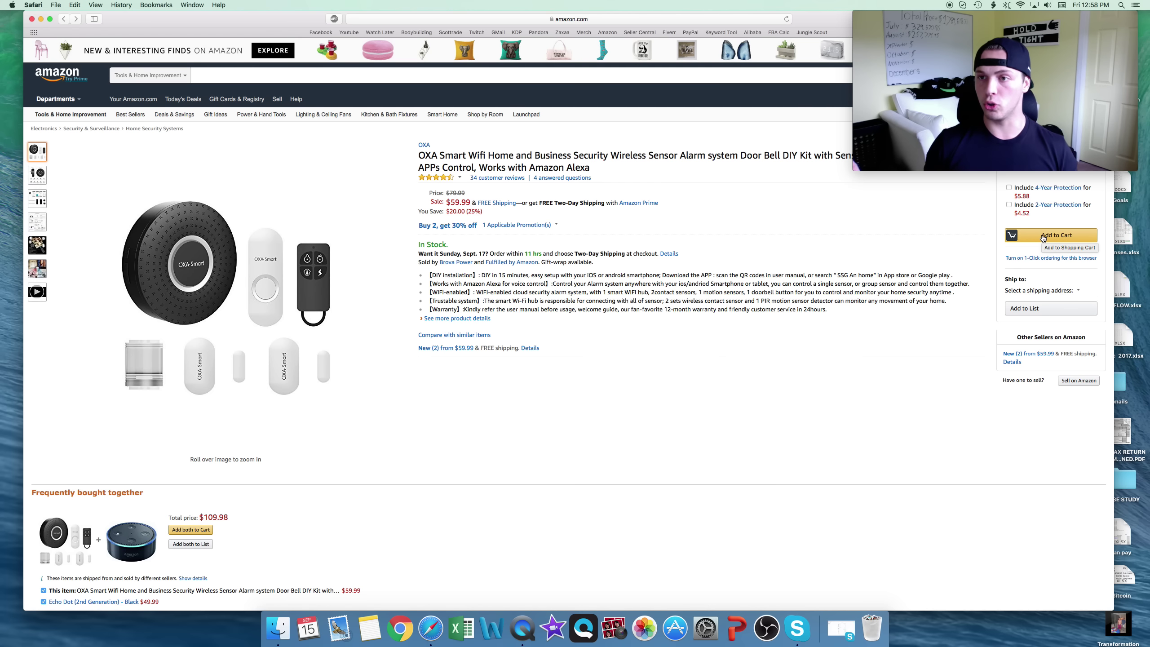
Step: Reopen the OXA alarm's 'New (2) from $59.99' offer listing under Other Sellers on Amazon
click(1033, 354)
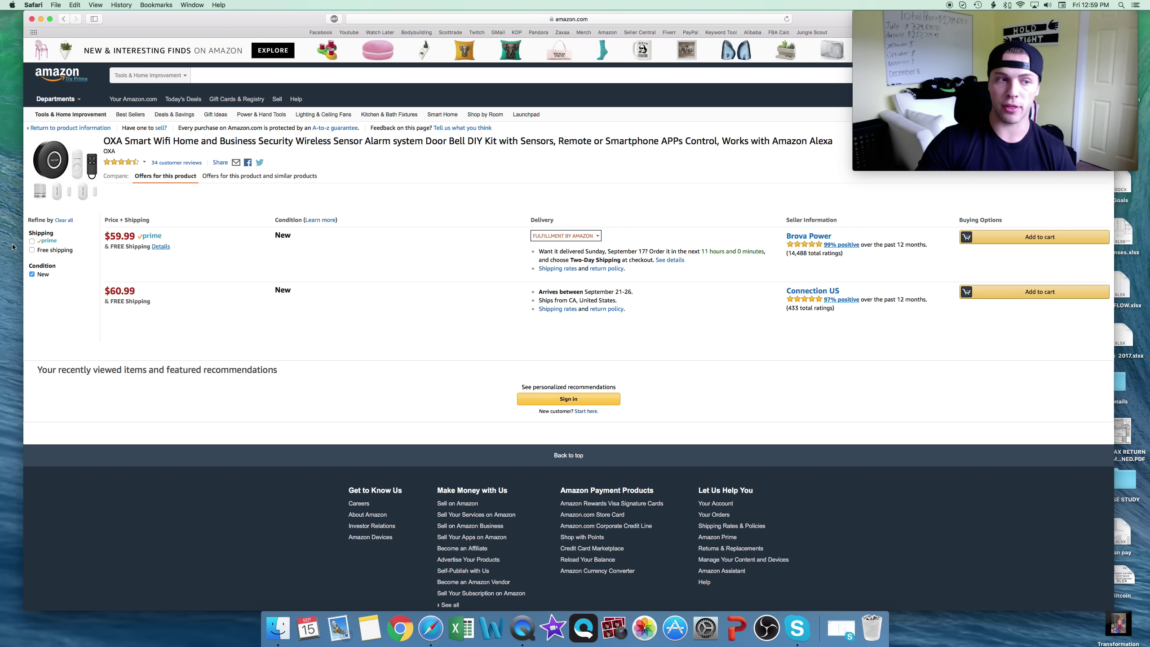
Step: Apply the Prime shipping filter so only the $59.99 Fulfillment by Amazon offer remains
click(32, 242)
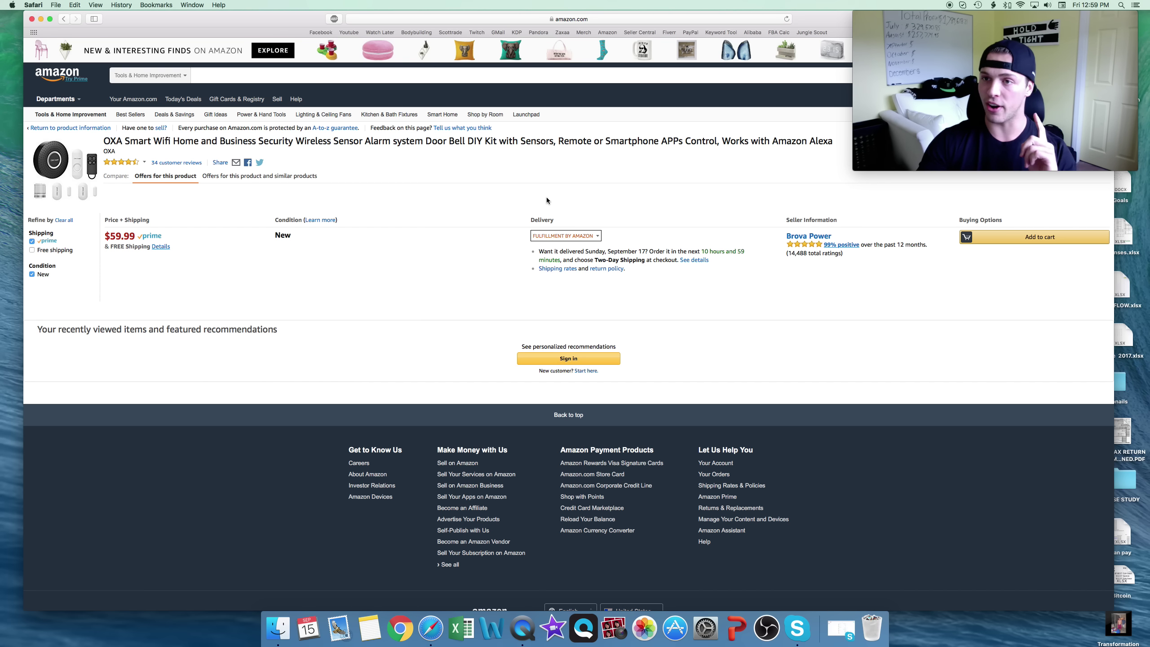
mouse_move(925, 63)
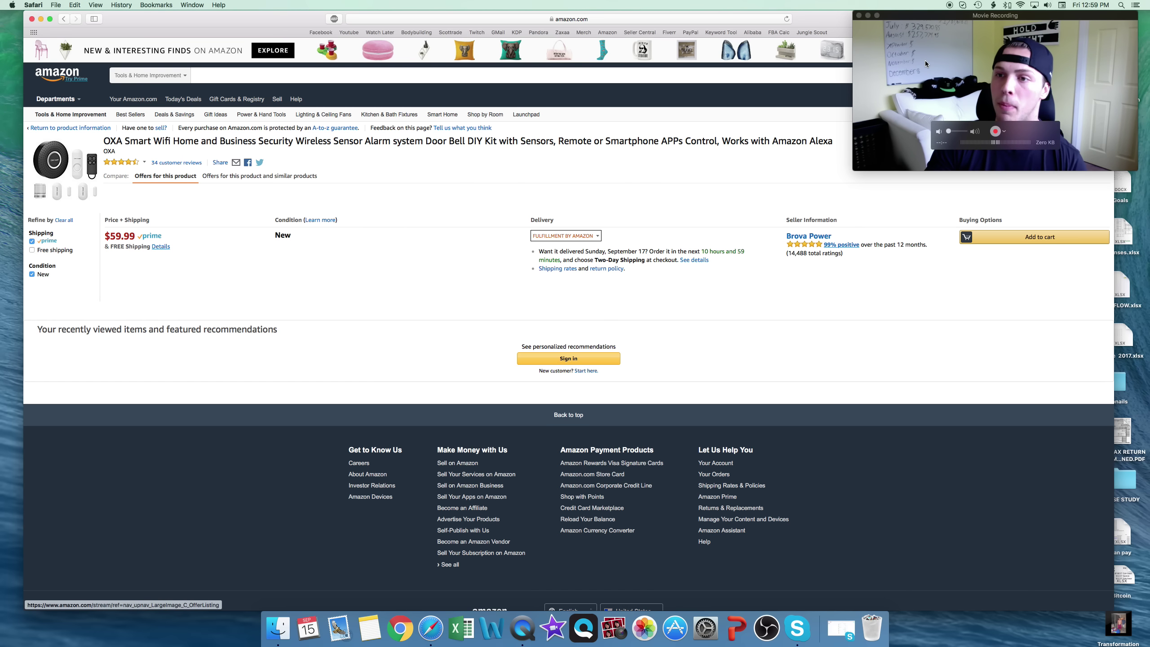